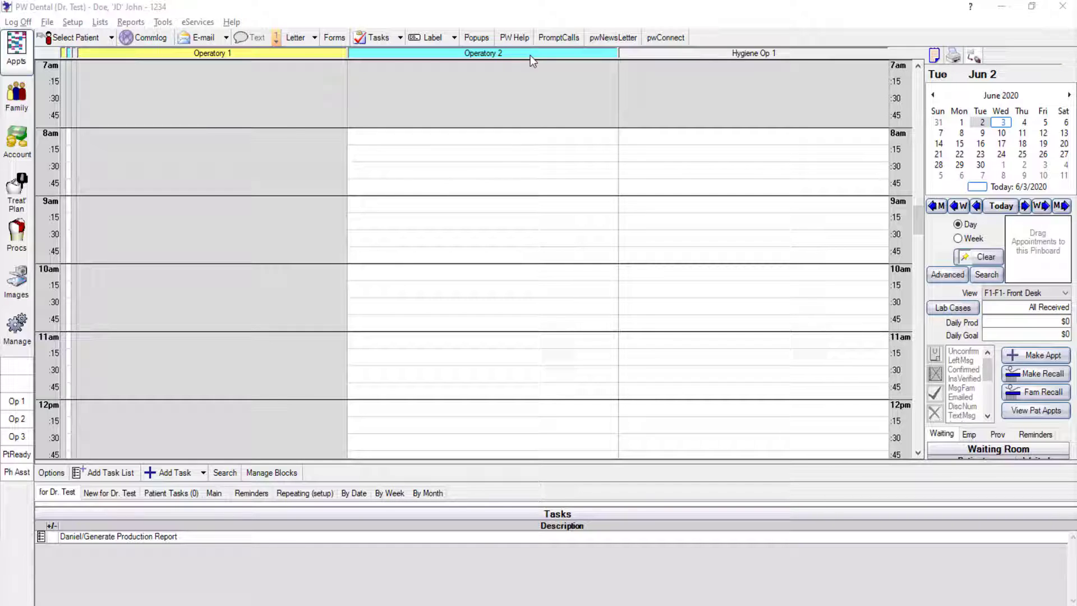
Open the Account ledger and load the chosen family member's account, showing the 2,500.00 D6750 charge.
click(10, 141)
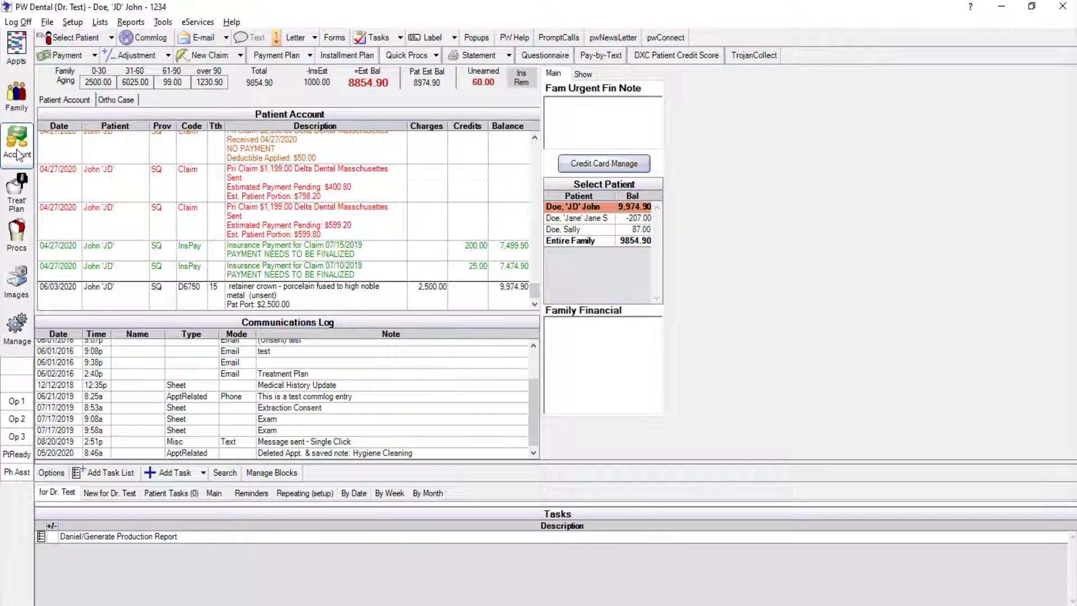
click(240, 287)
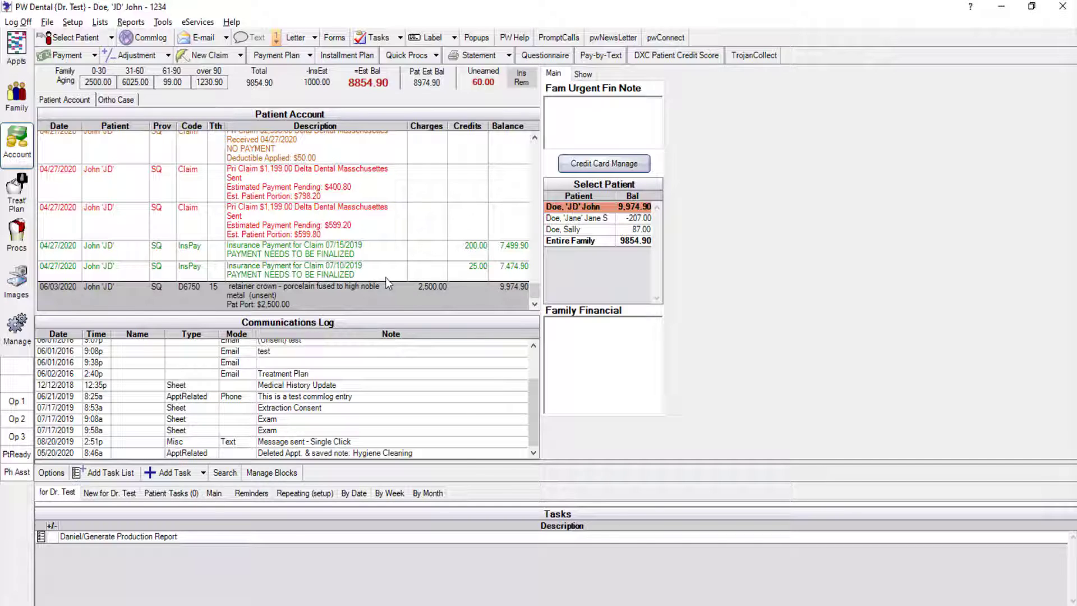
click(112, 38)
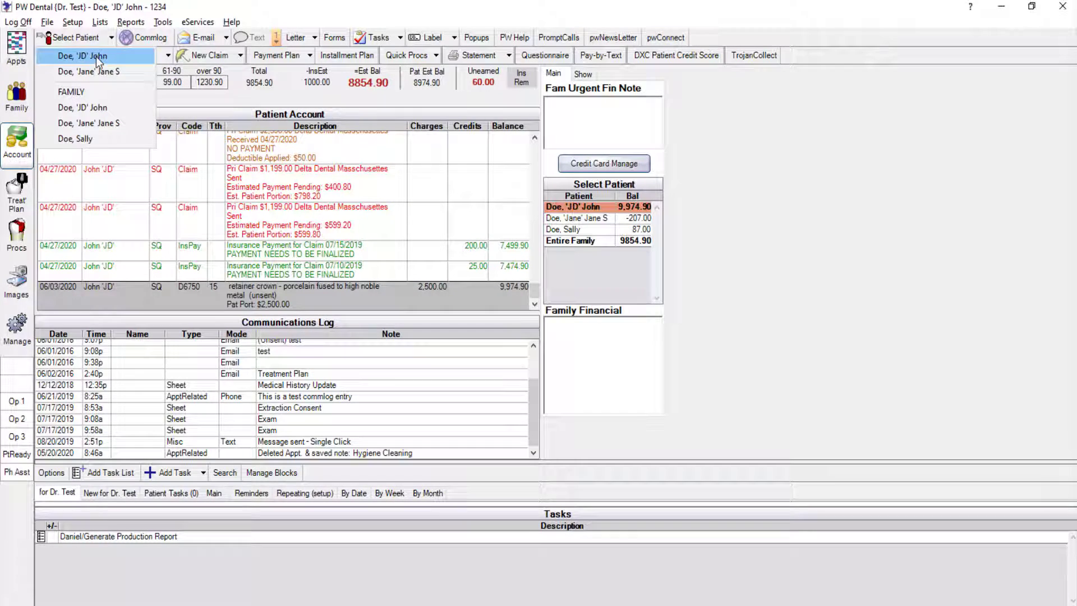
click(91, 57)
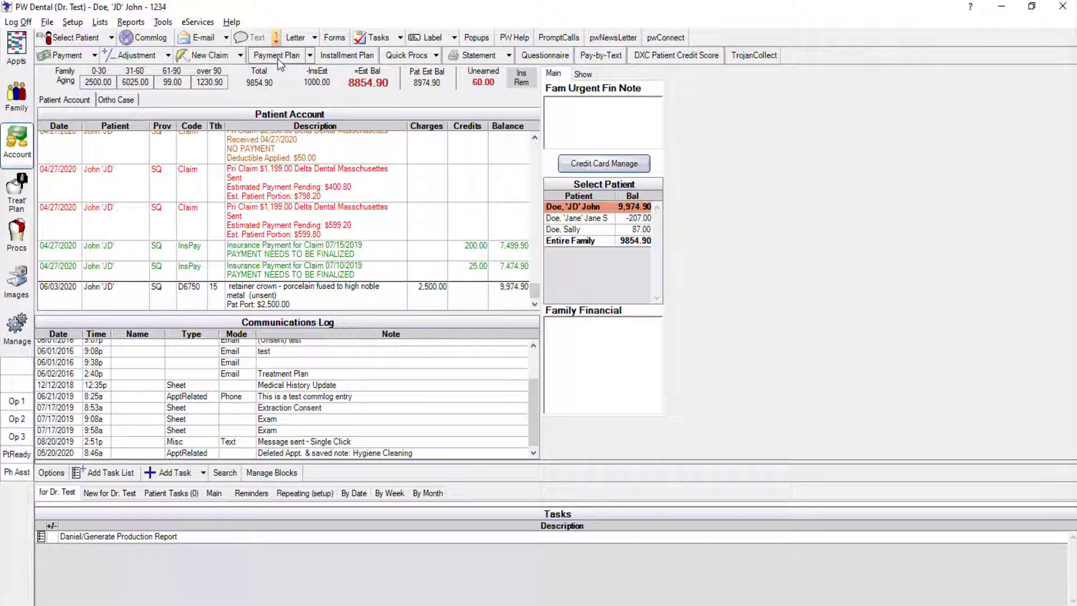
Start a new patient payment plan from the Payment Plan menu, prefilled with 9,974.90.
click(311, 55)
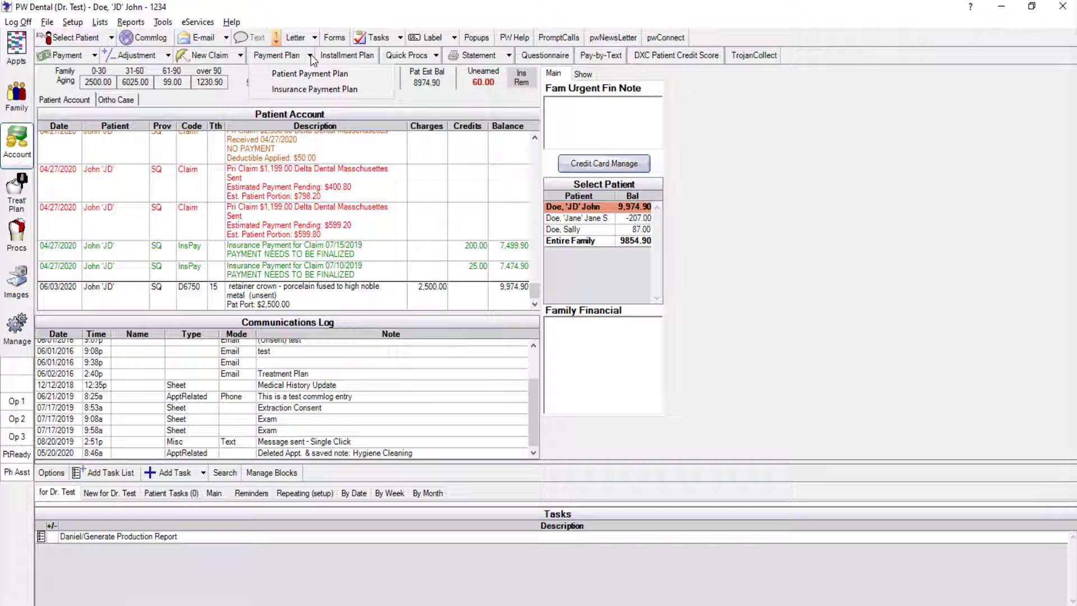
click(315, 76)
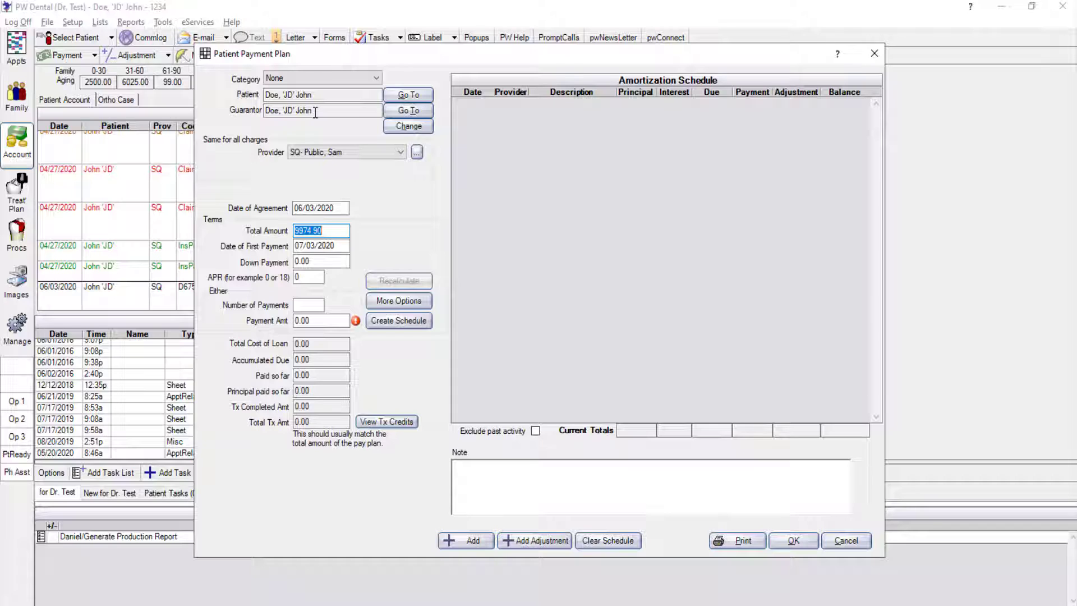
click(408, 127)
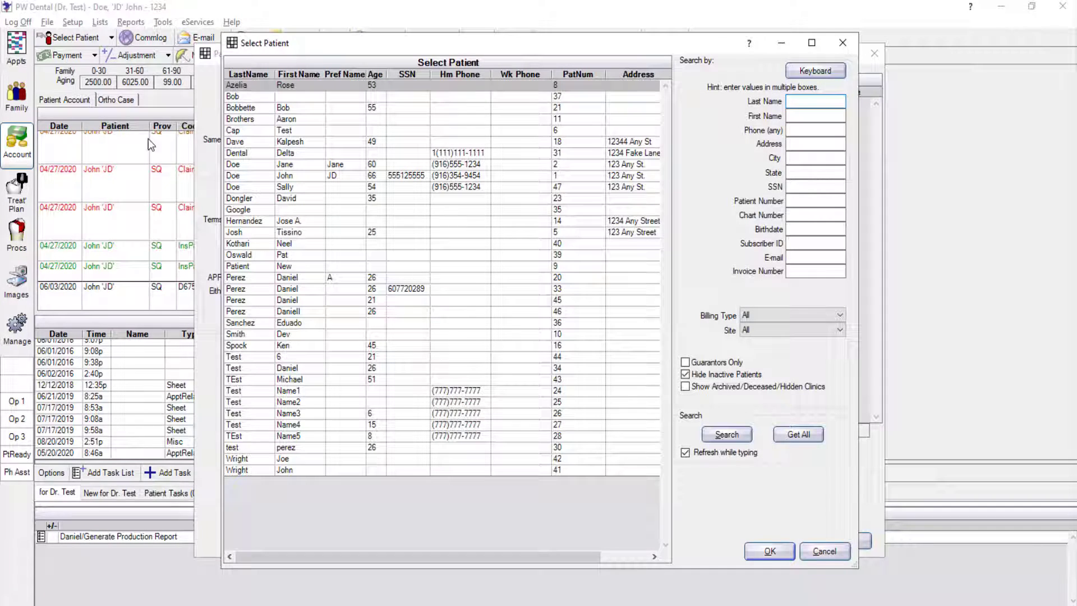
click(842, 43)
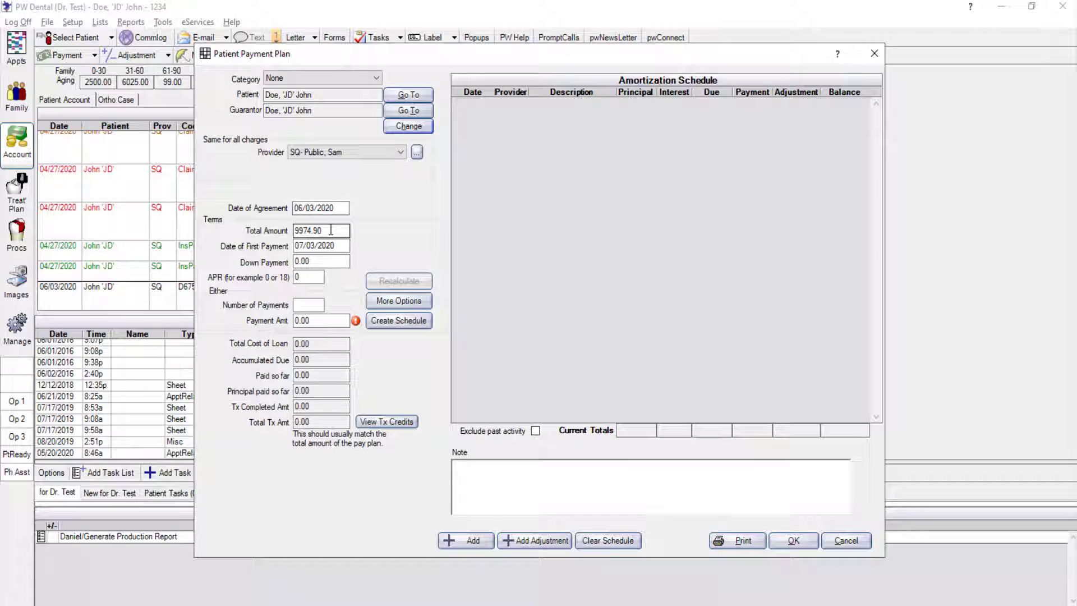
Enter a 2500.00 total, first payment date 07/01/2020 and a 500.00 down payment.
double_click(331, 230)
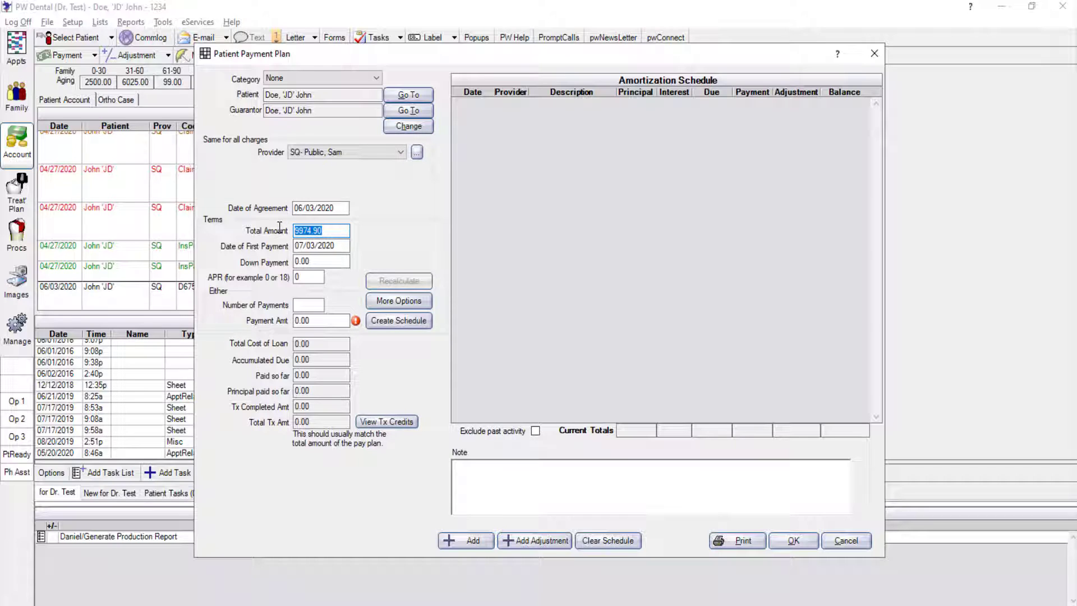
text(2500.00)
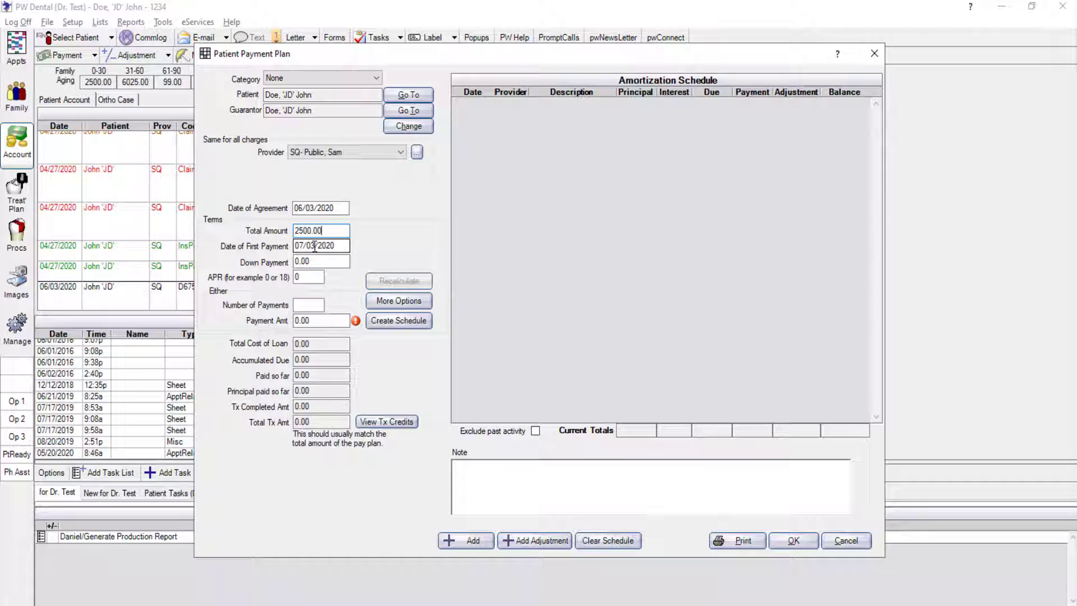
click(315, 245)
key(BackSpace)
text(1)
key(Tab)
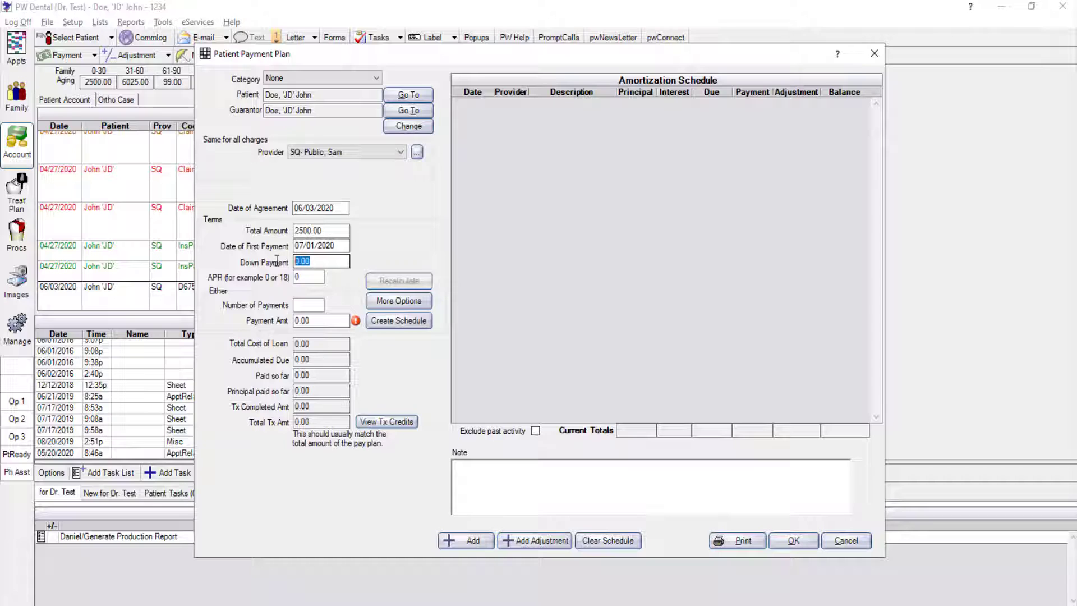
text(500.00)
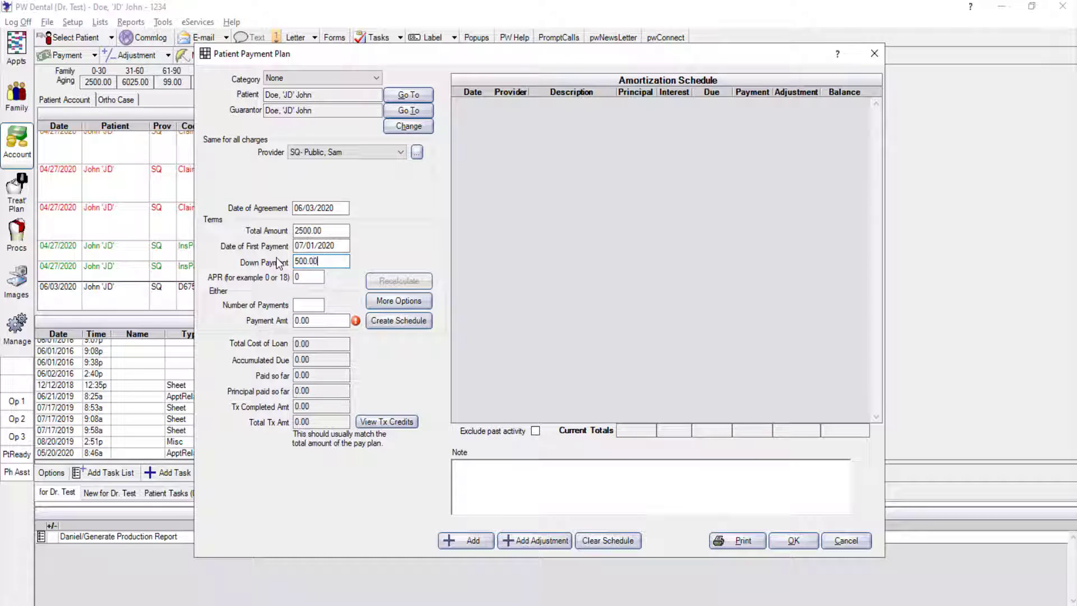
click(306, 277)
Enter 5 payments, switch to a fixed 500.00 payment amount, and open More Options.
click(299, 305)
text(5)
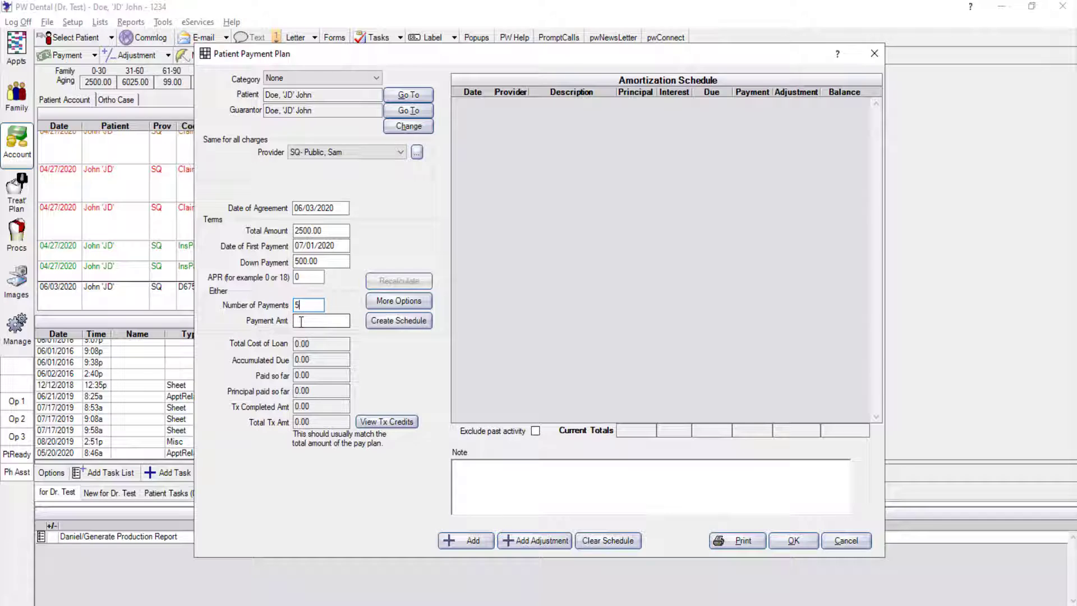
click(305, 321)
text(500.00)
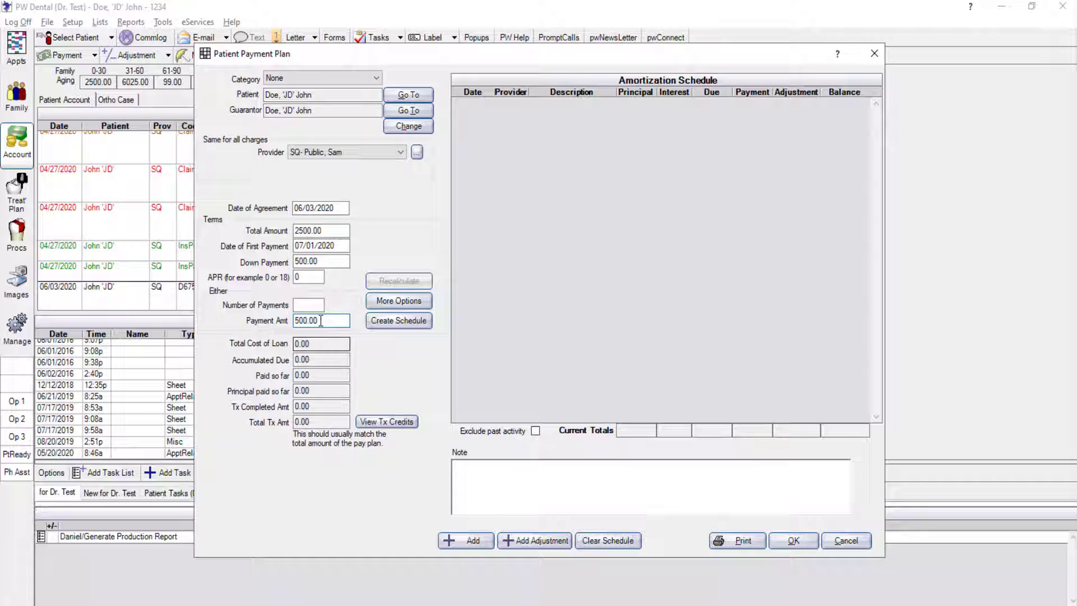
click(397, 304)
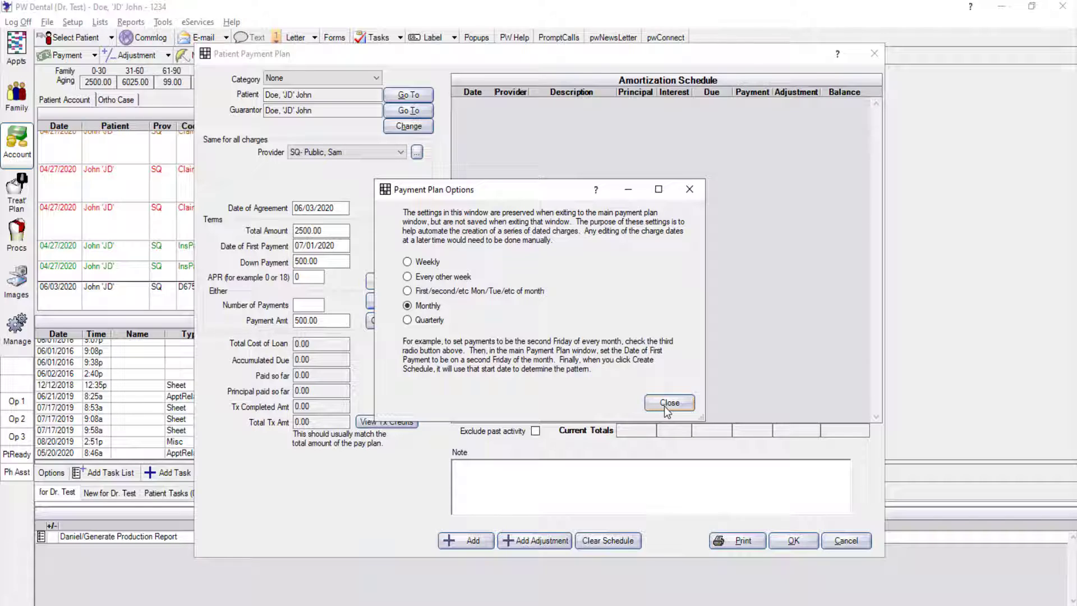
Try Weekly and Every other week, then keep the frequency at Monthly.
click(408, 263)
click(408, 278)
click(407, 306)
click(670, 403)
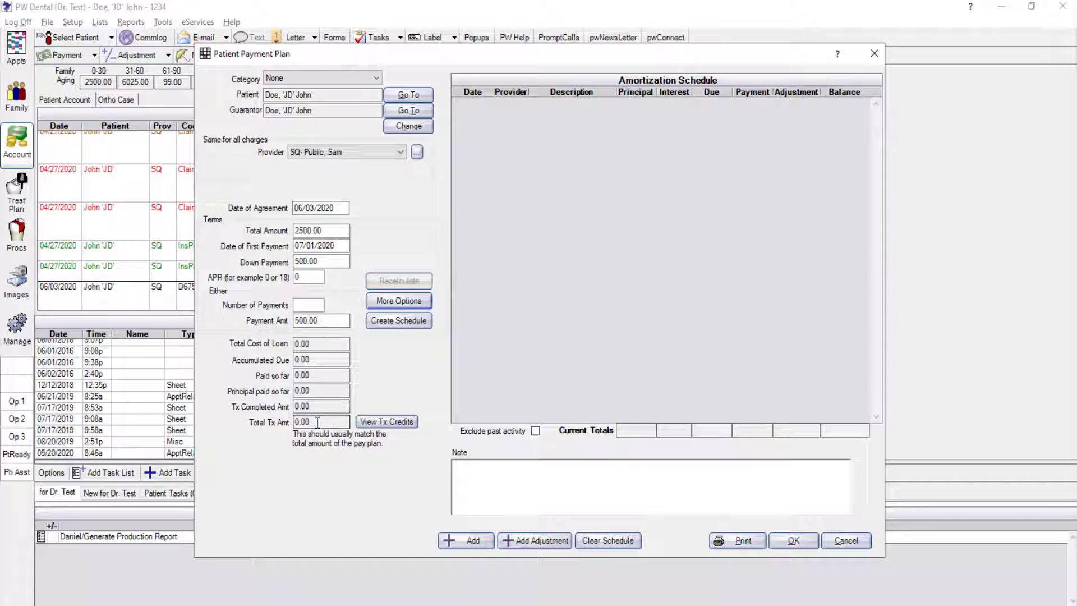
Define the plan by 5 payments instead of a fixed payment amount.
click(308, 304)
text(5)
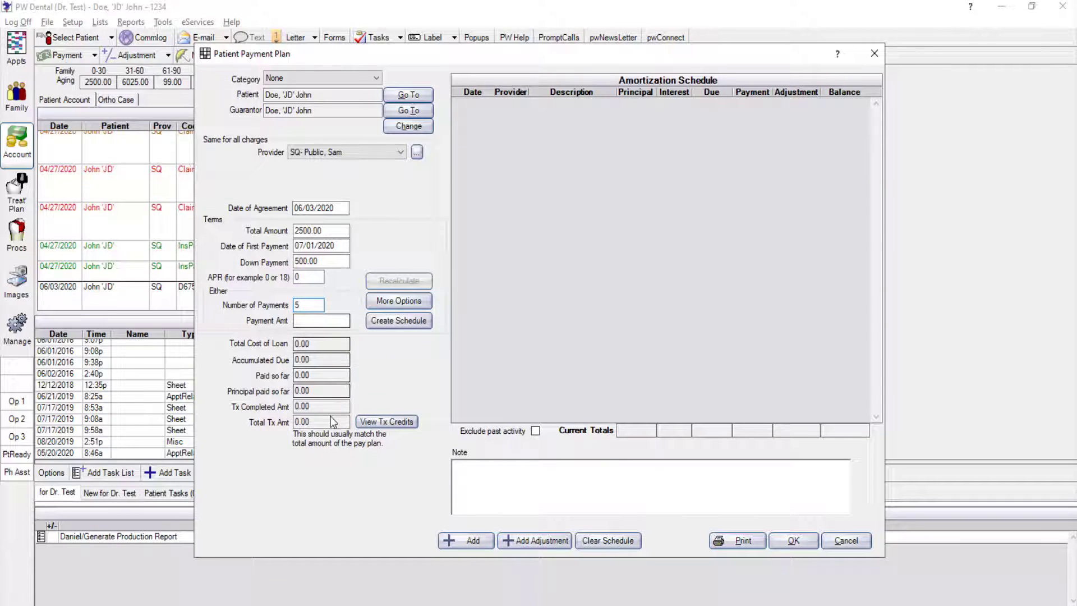
click(321, 422)
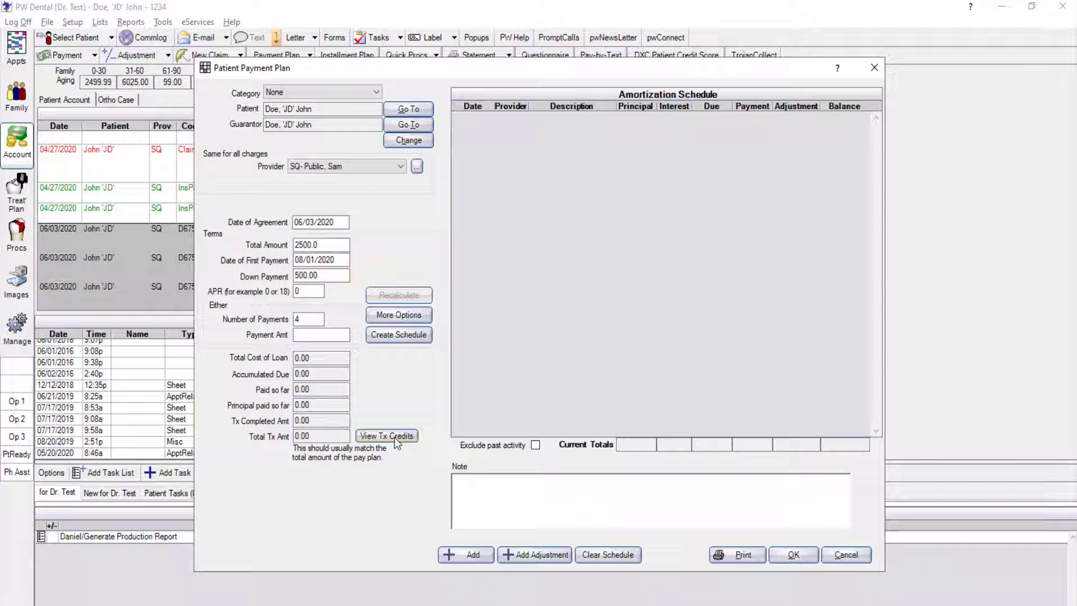
Open View Tx Credits and add an unattached 3000.00 credit.
click(395, 437)
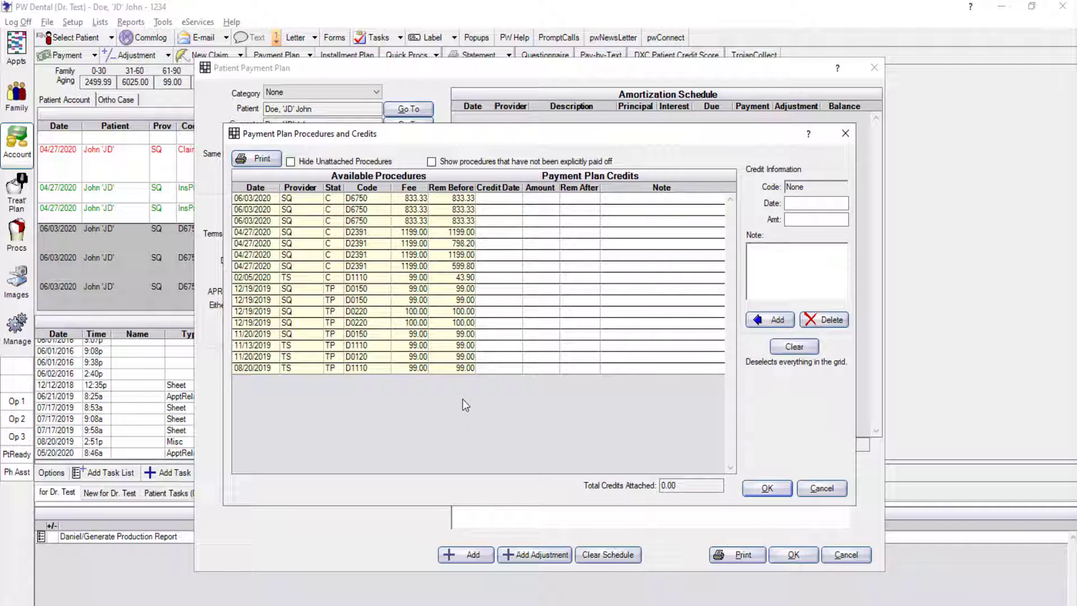
click(822, 221)
text(3000.00)
click(770, 321)
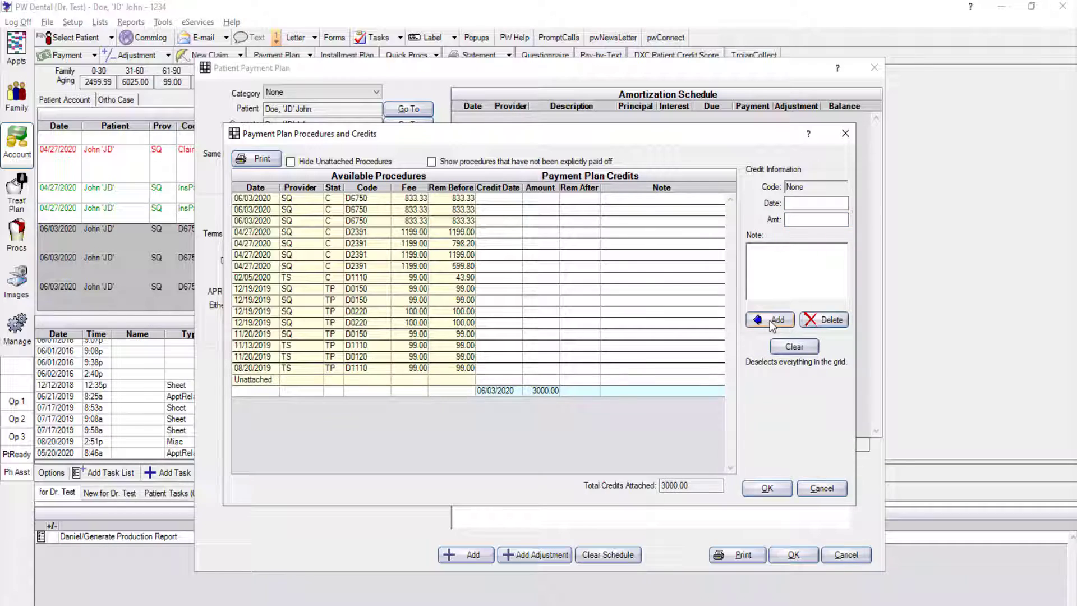
Delete the 3000.00 credit again, leaving 0.00 attached.
click(547, 391)
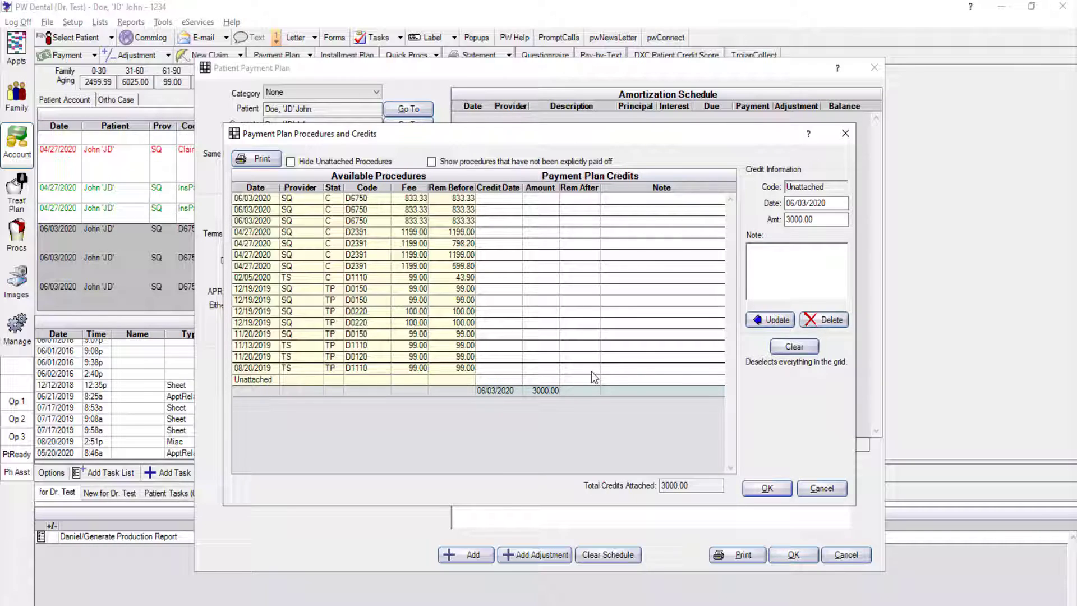
click(826, 321)
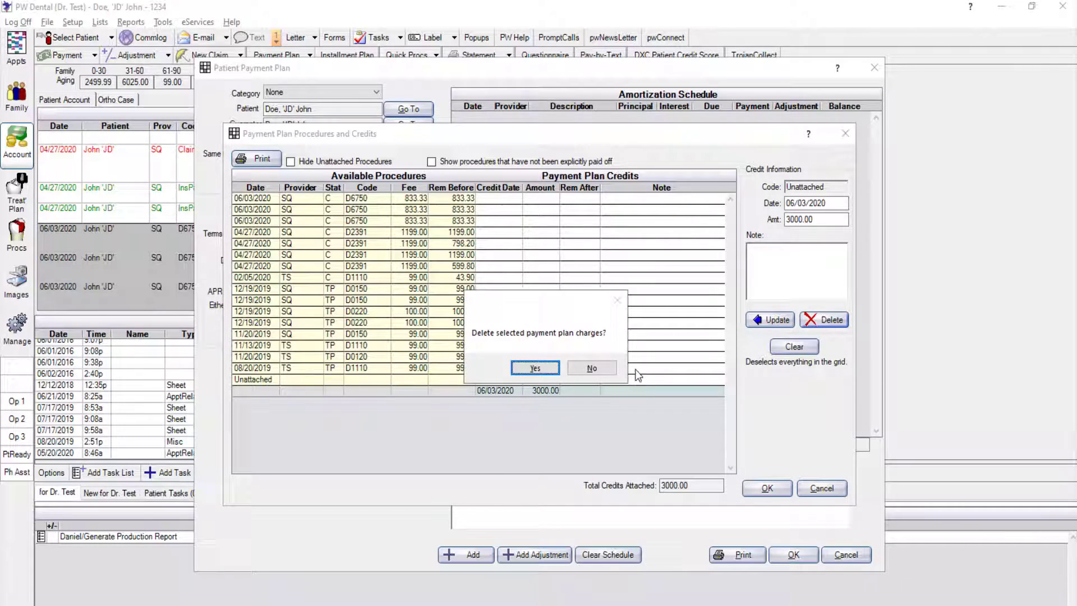
click(527, 370)
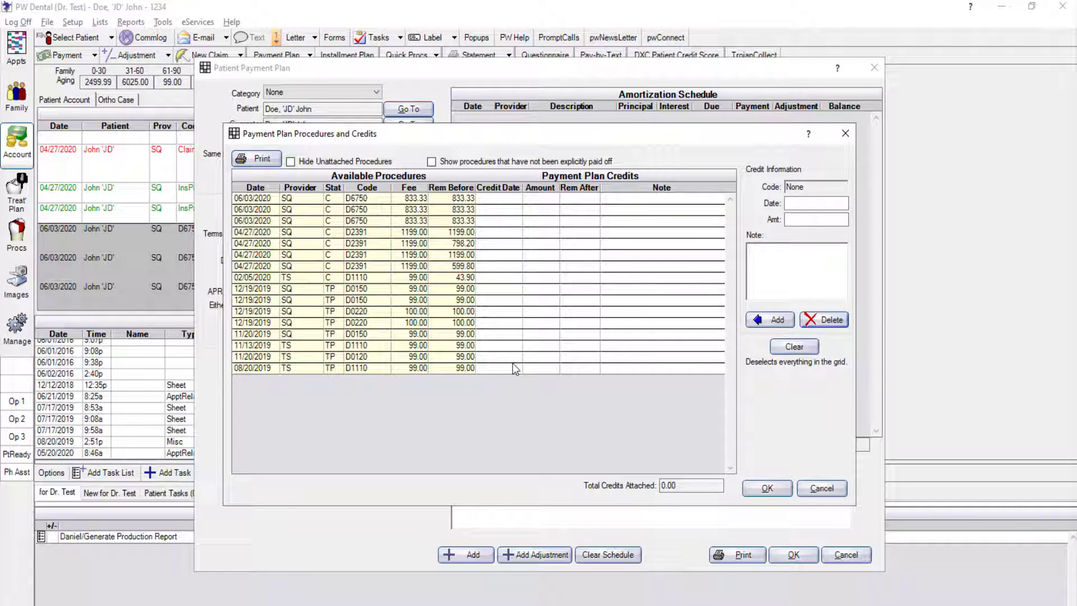
Credit the remaining amounts of the three D6750 crown procedures to the plan.
click(358, 202)
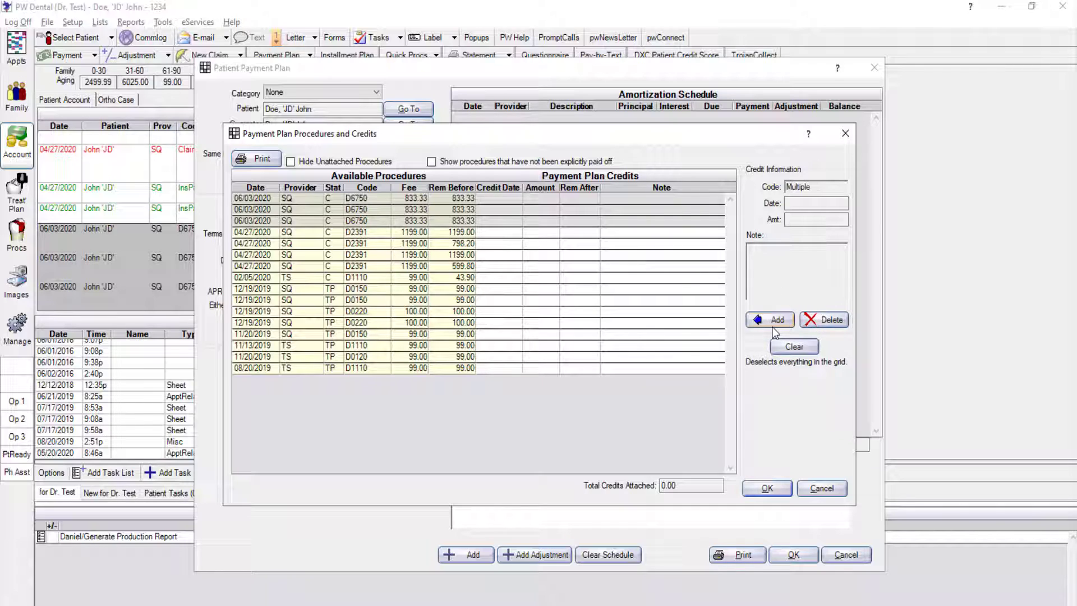
click(774, 324)
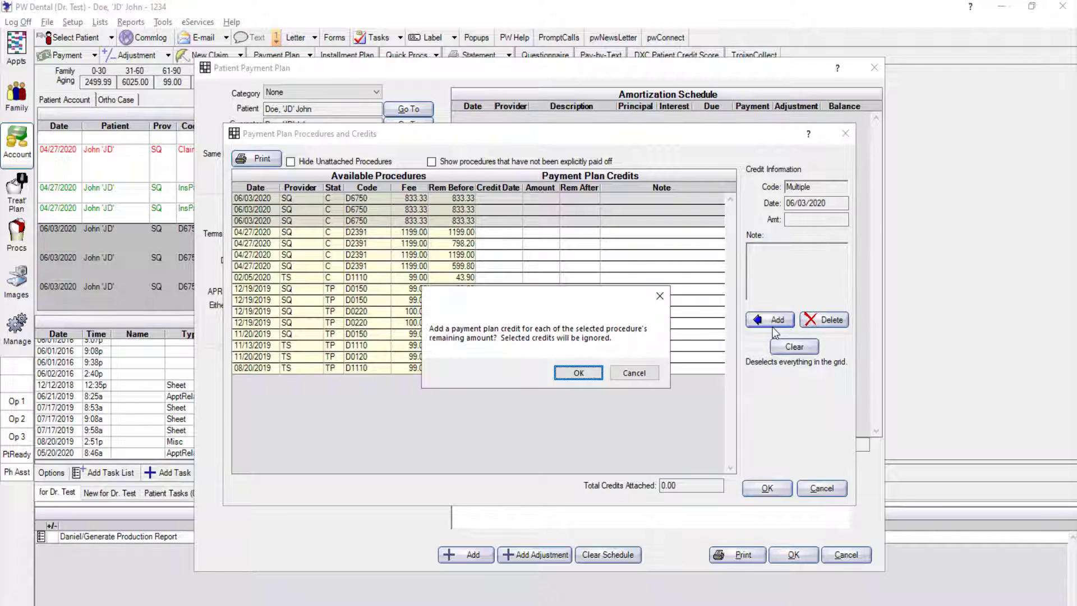
click(580, 373)
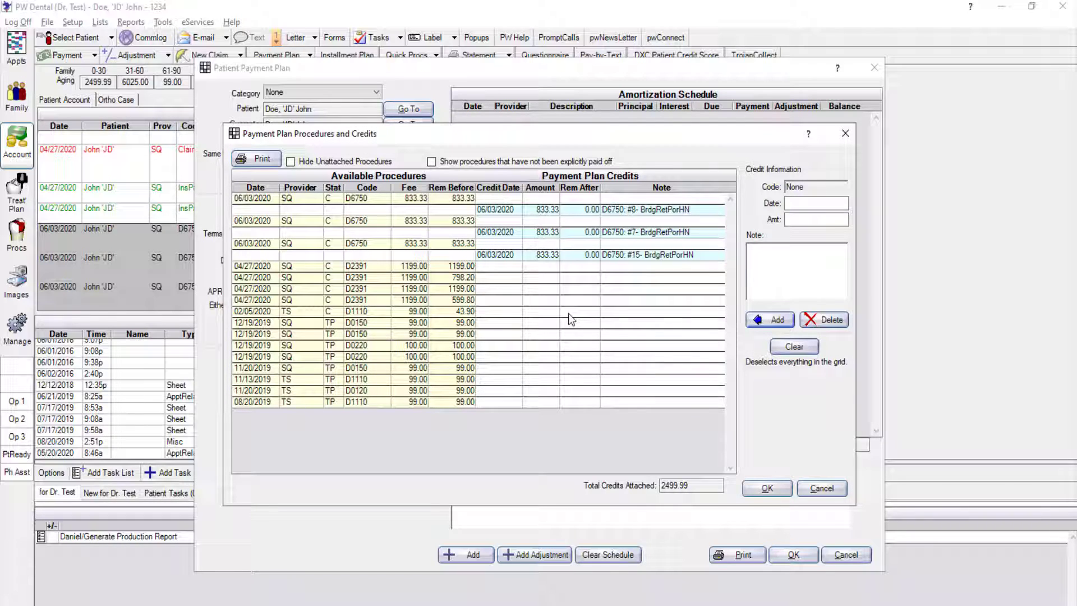
Review the three 833.33 credits, accept them, and keep the total at 2500.00.
click(484, 211)
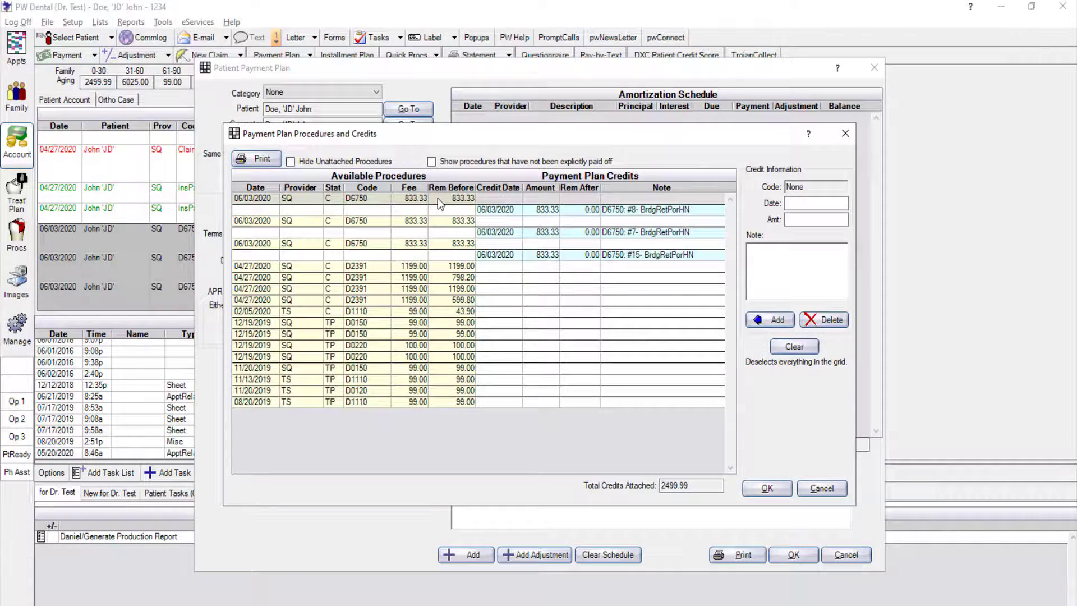
click(439, 222)
click(440, 244)
click(441, 255)
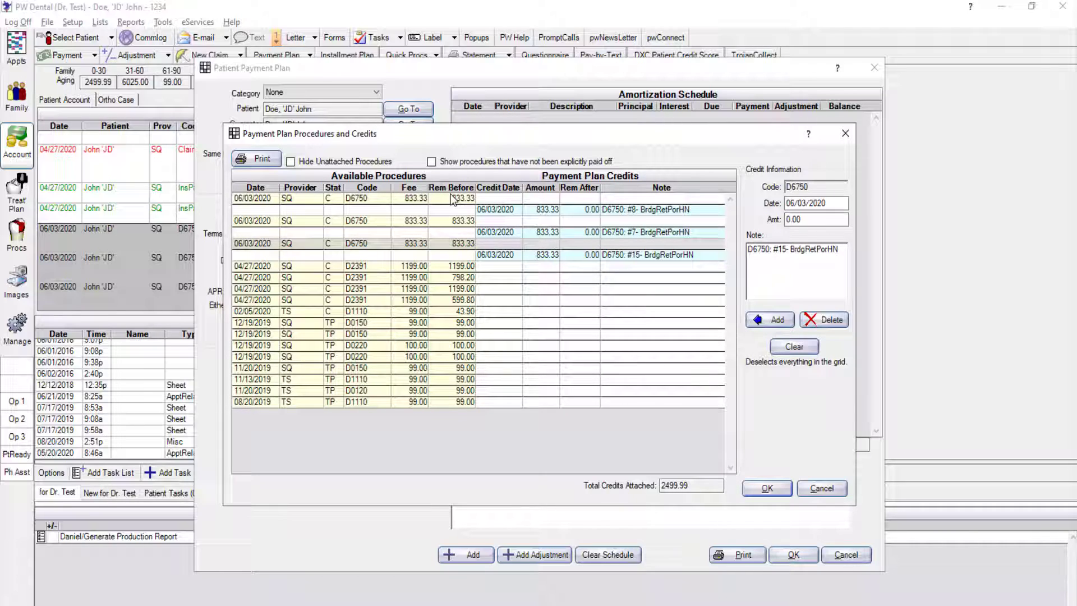
click(440, 258)
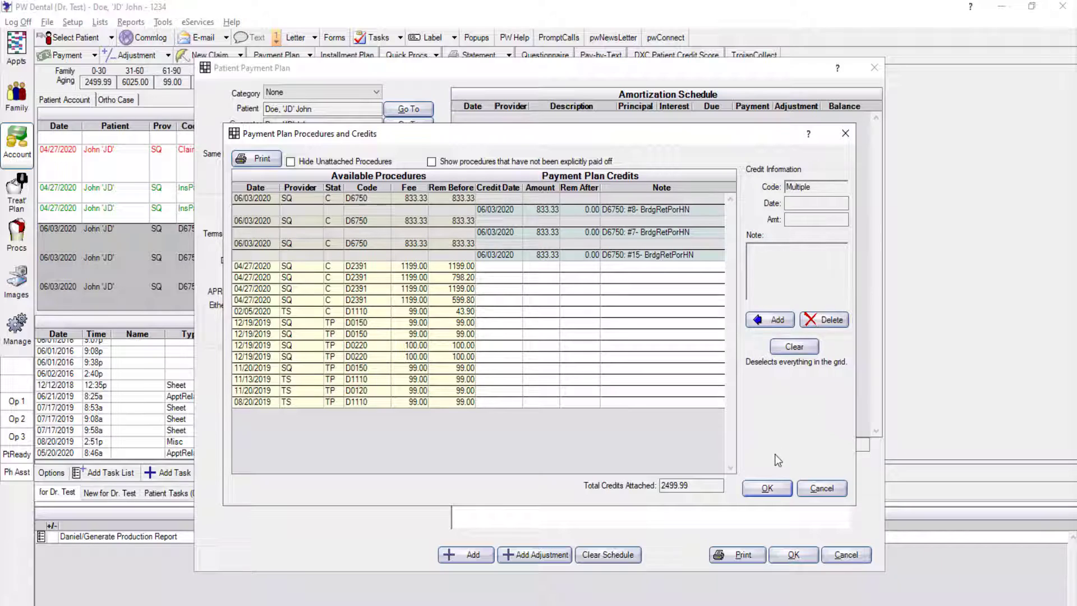
click(767, 488)
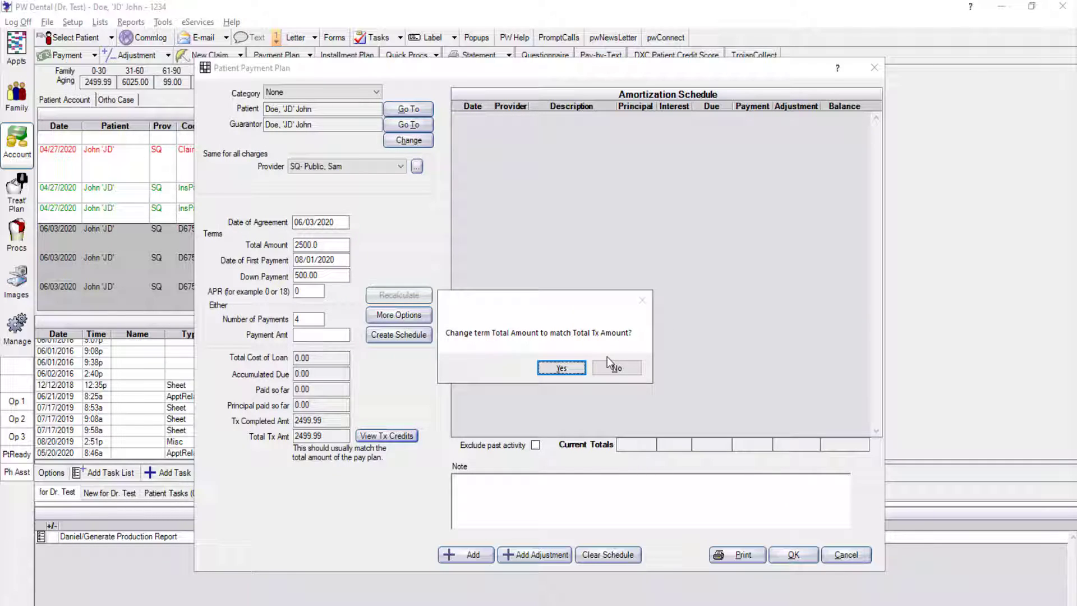
click(604, 370)
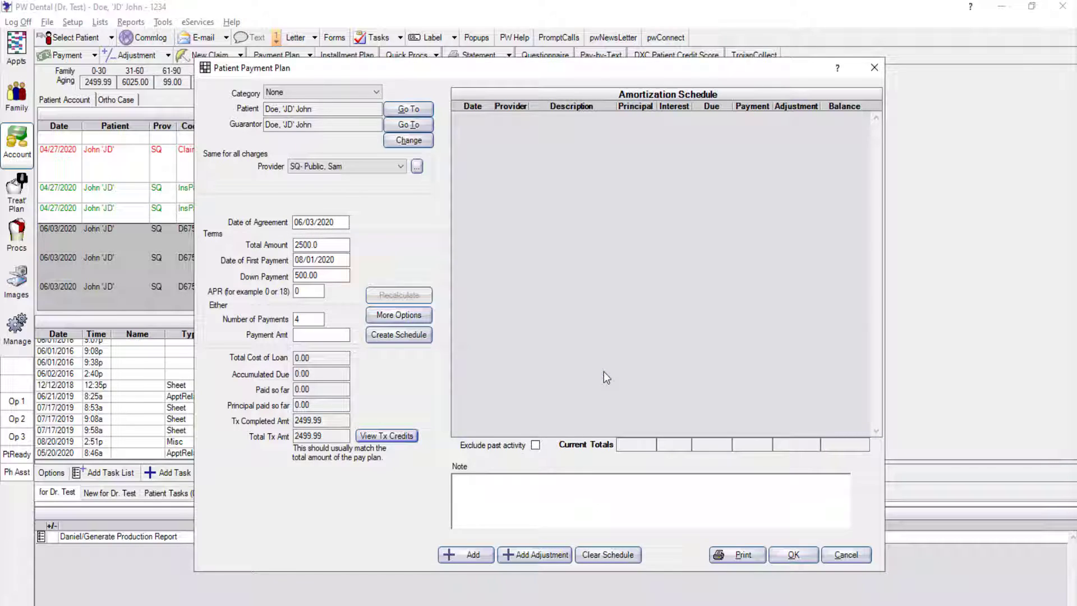
Change the total to 2499.99 and create the schedule: 500.00 down, monthly through 11/01/2020.
click(312, 244)
key(BackSpace)
key(BackSpace)
text(99)
key(BackSpace)
text(99)
key(Left)
key(Left)
key(Left)
key(Left)
key(Left)
key(BackSpace)
text(4)
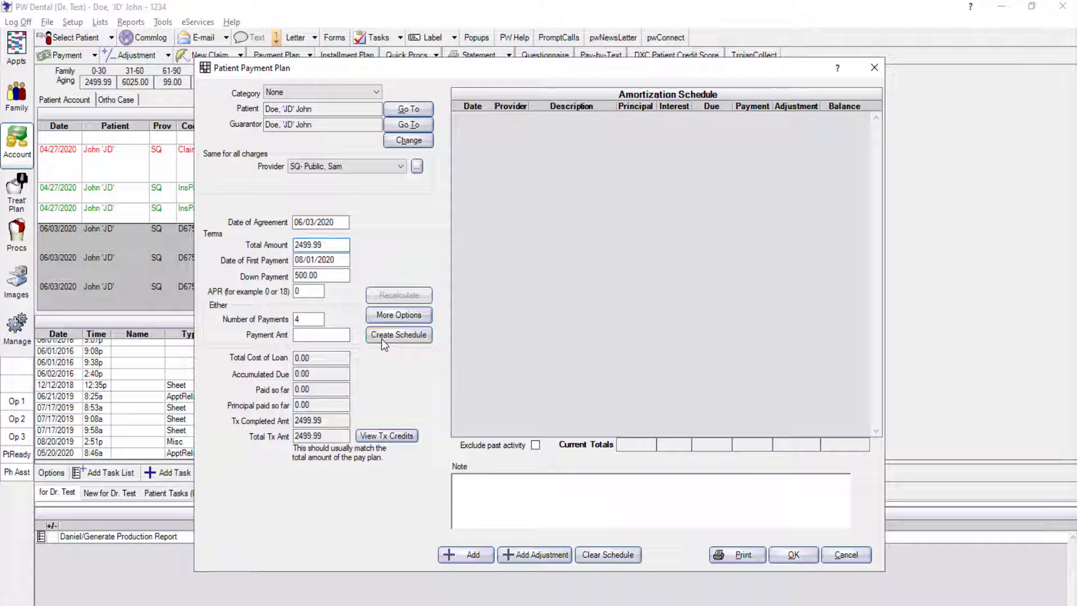
click(405, 339)
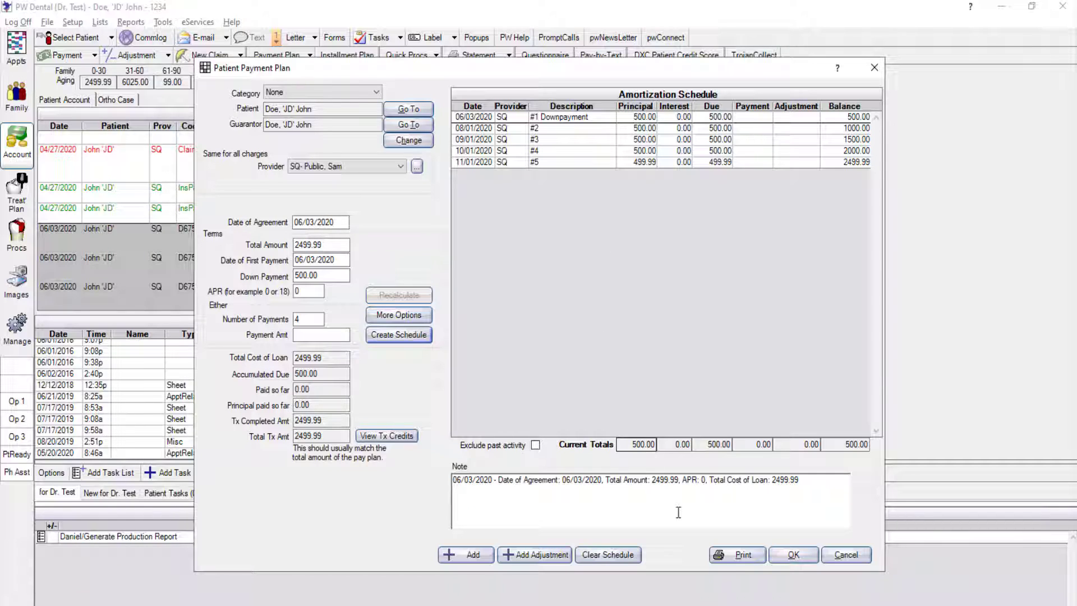
Preview the Payment Plan Terms report, then close it and return to the plan's schedule.
click(736, 556)
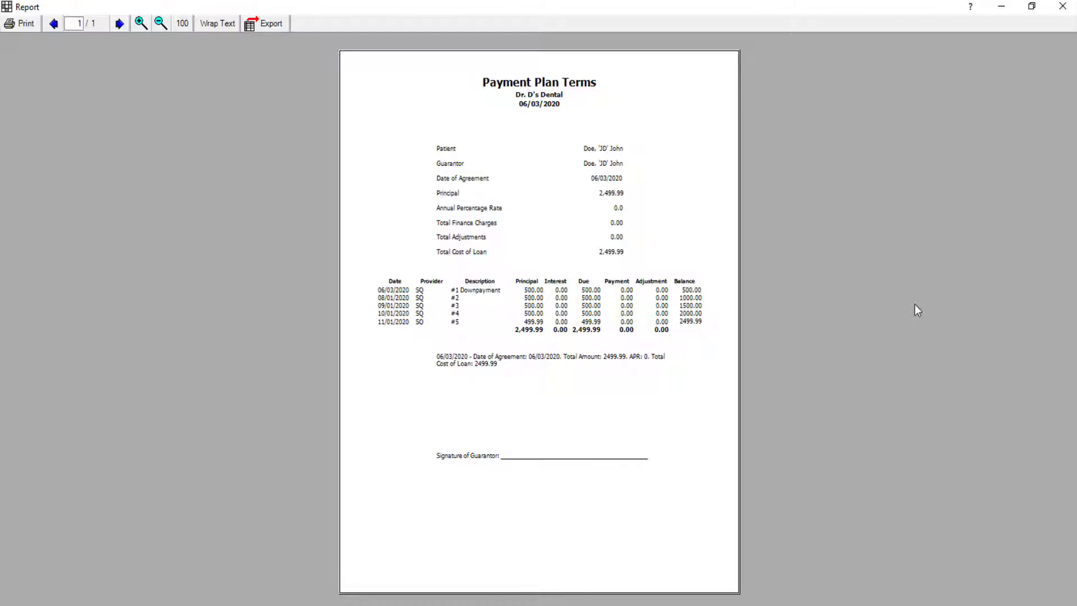
click(1063, 6)
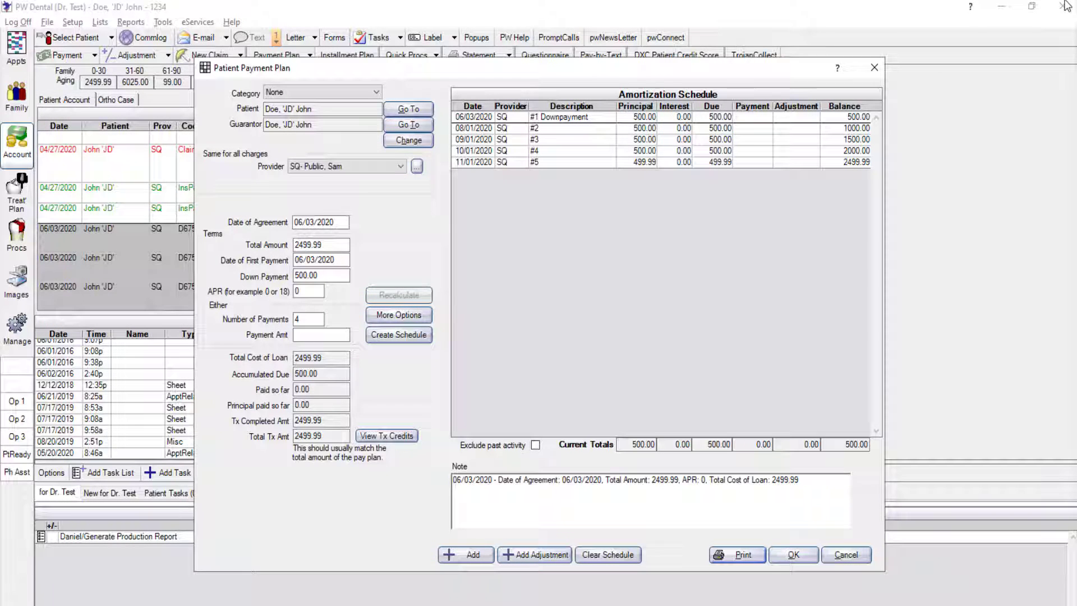
click(593, 120)
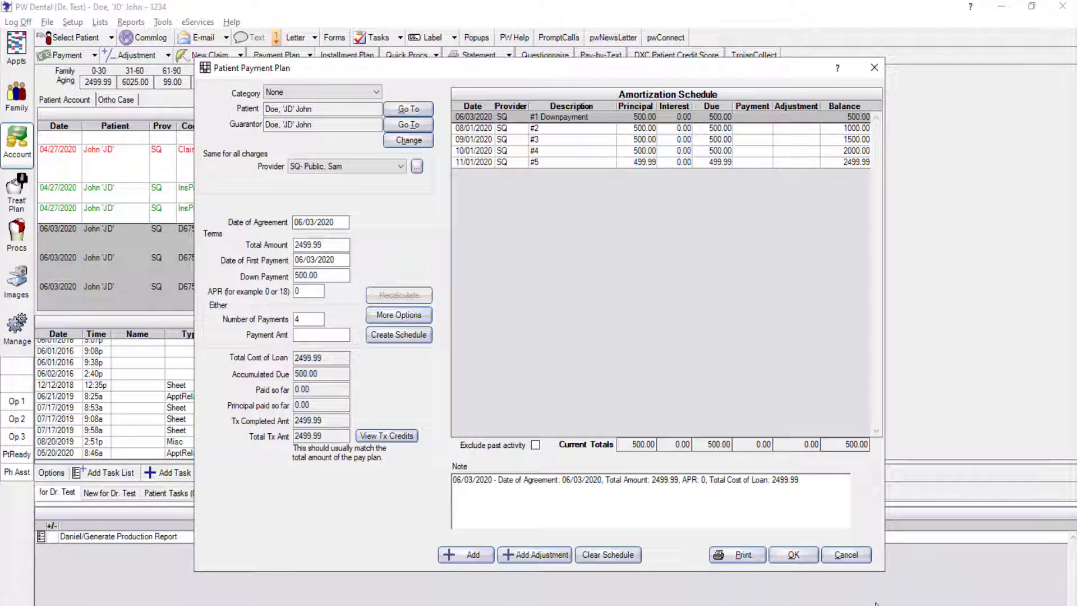
Save the plan and record a 500.00 payment applied to this patient.
click(794, 557)
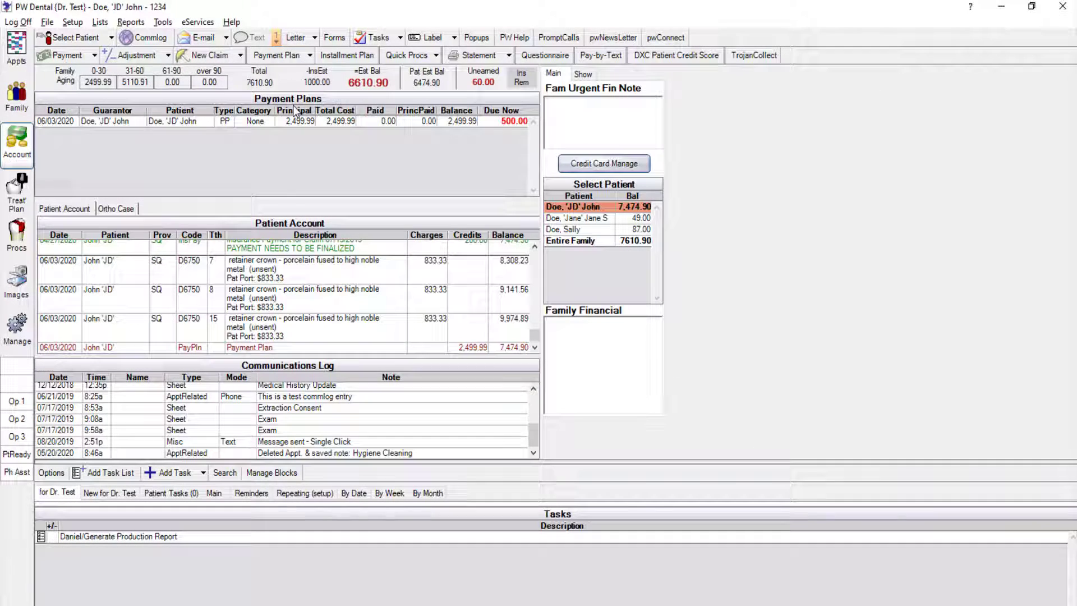
click(66, 56)
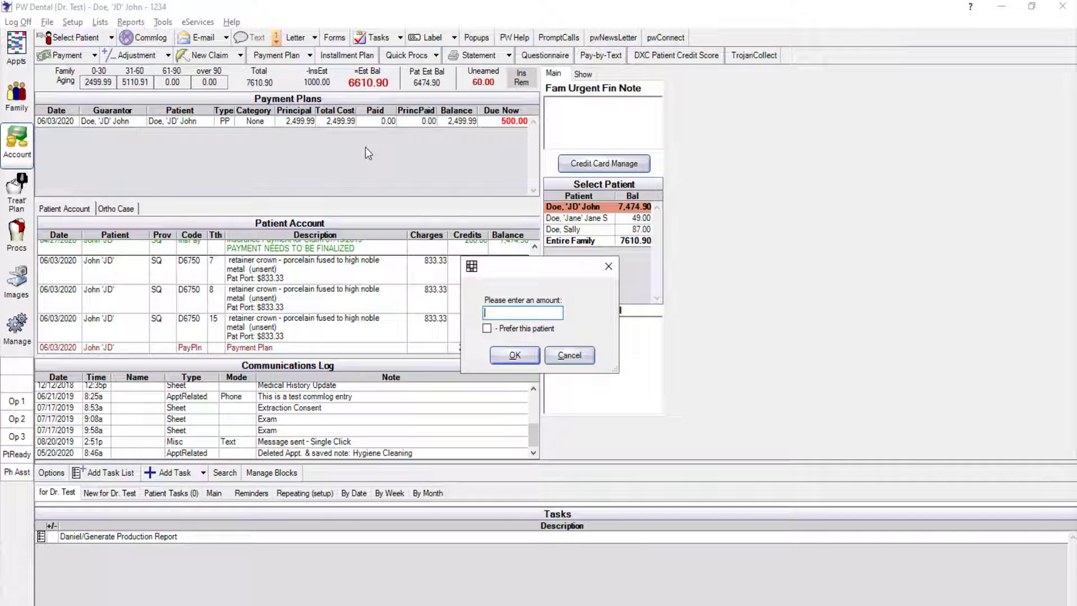
text(500.00)
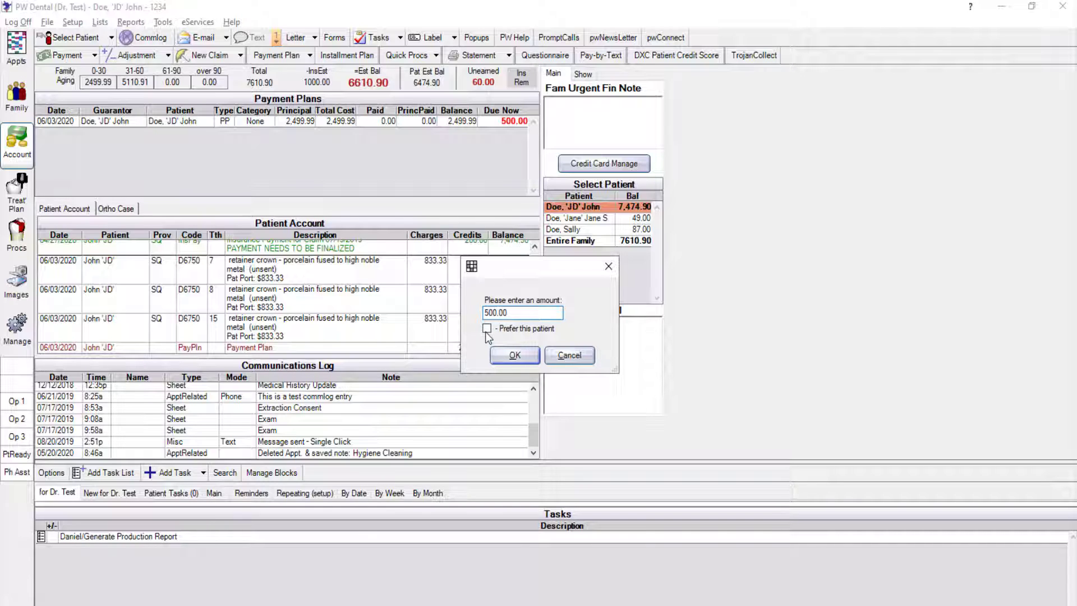
click(487, 330)
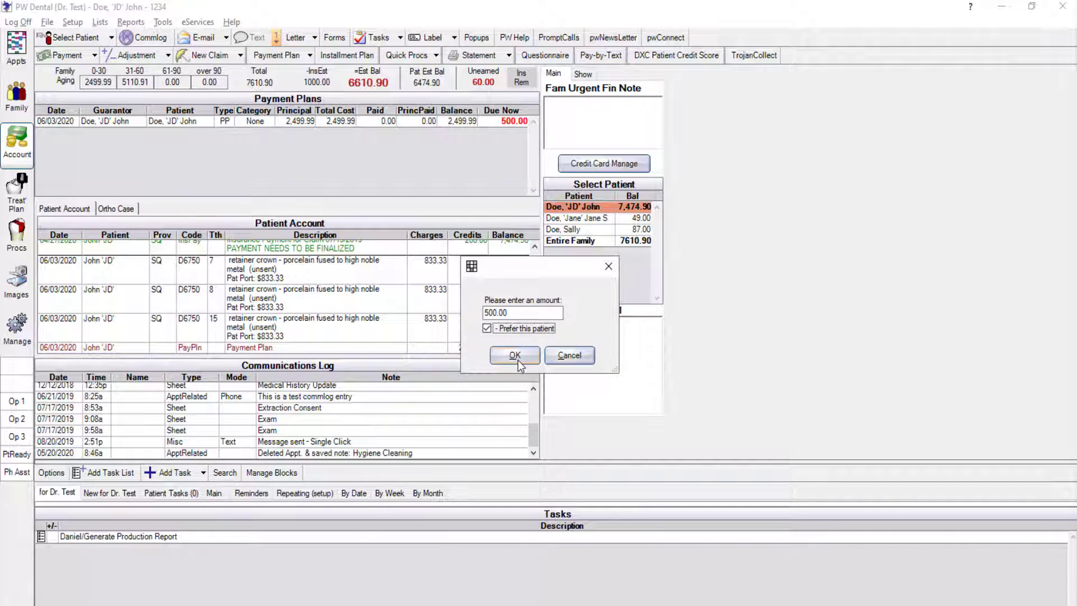
click(514, 356)
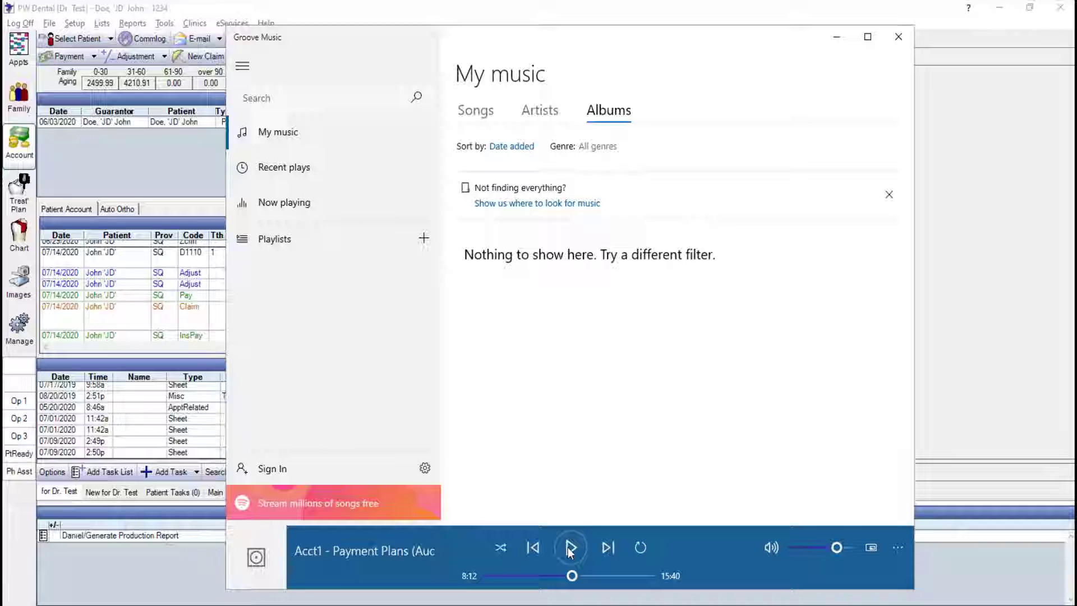
click(1009, 439)
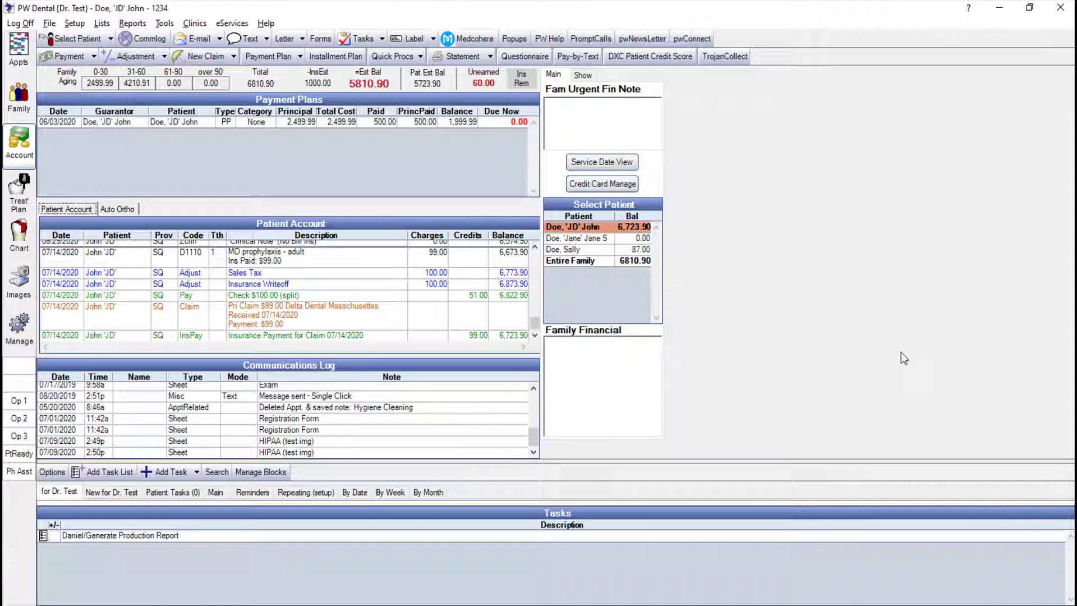
click(508, 124)
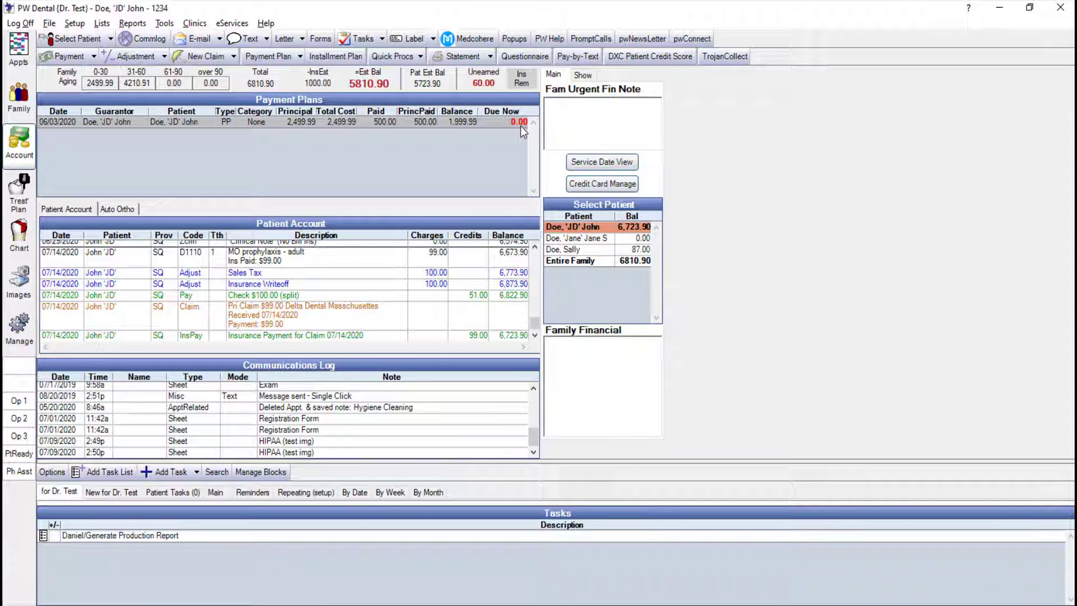
double_click(190, 124)
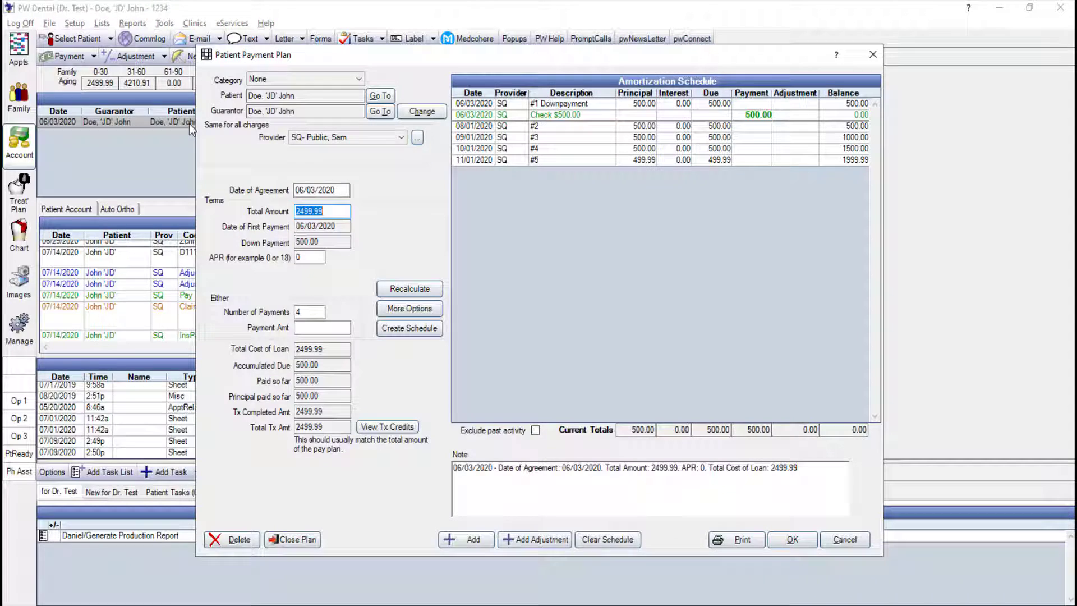
click(549, 114)
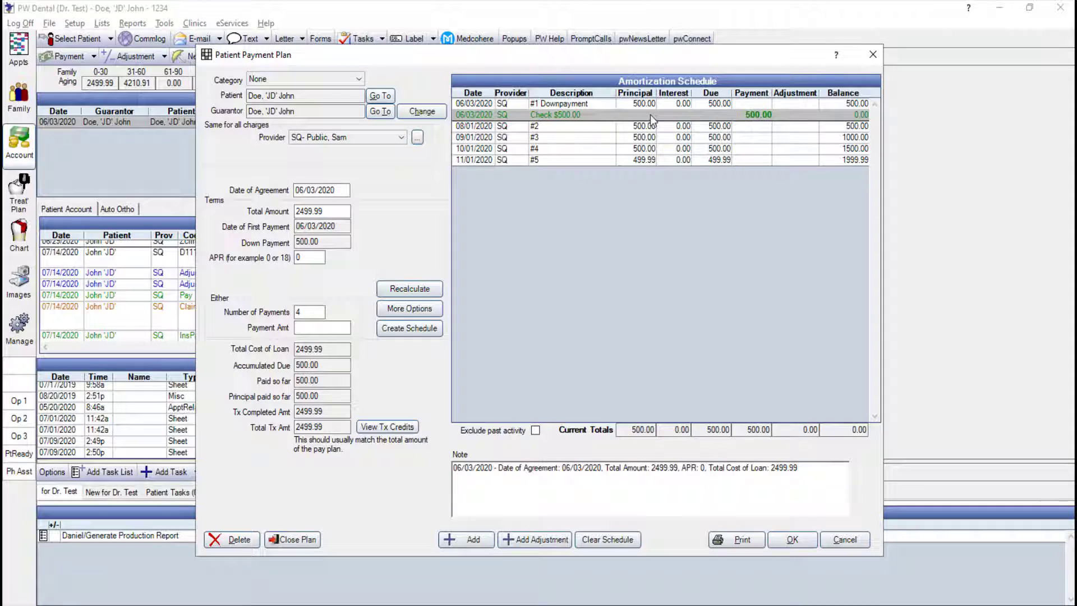
click(859, 430)
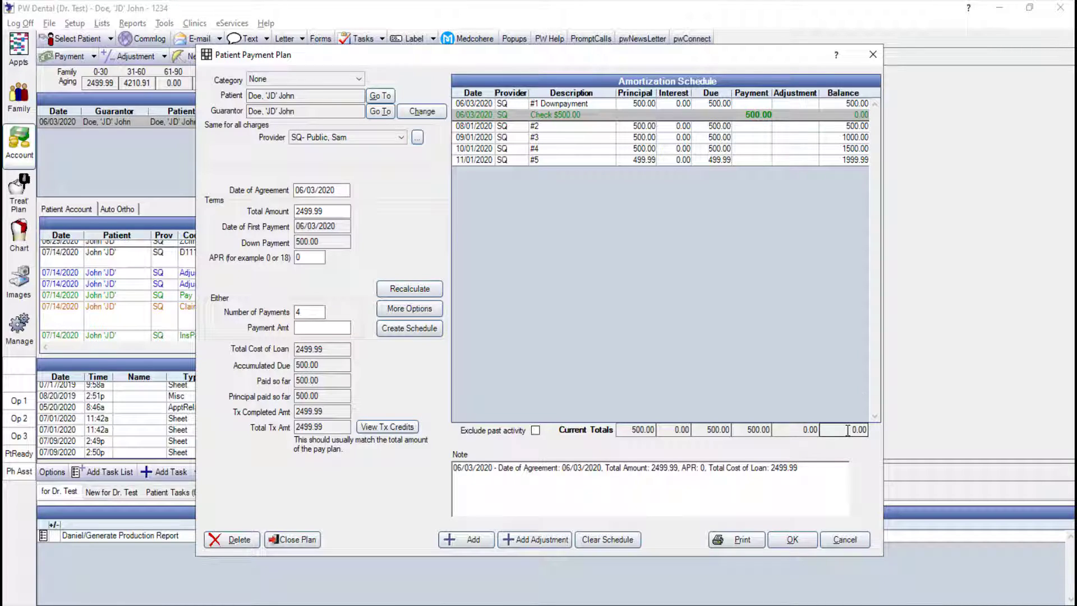
click(846, 429)
click(793, 539)
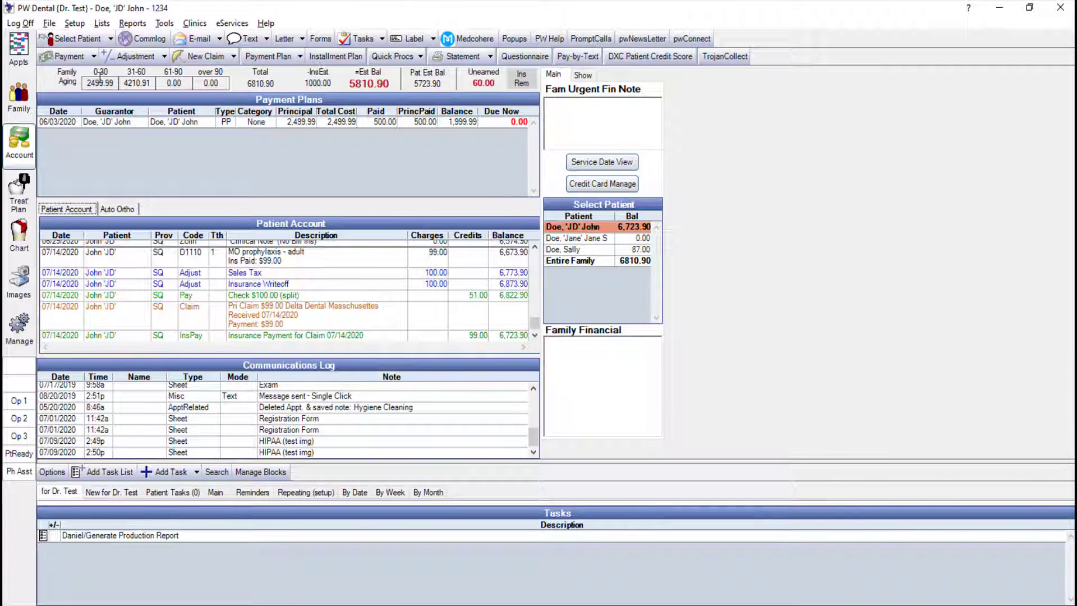
click(75, 23)
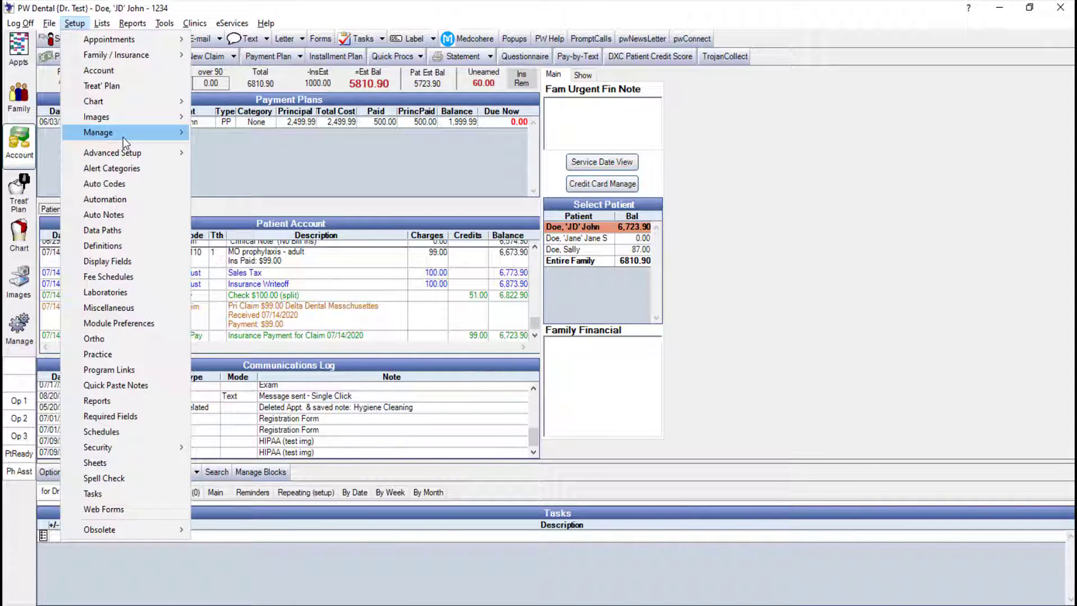
mouse_move(123, 137)
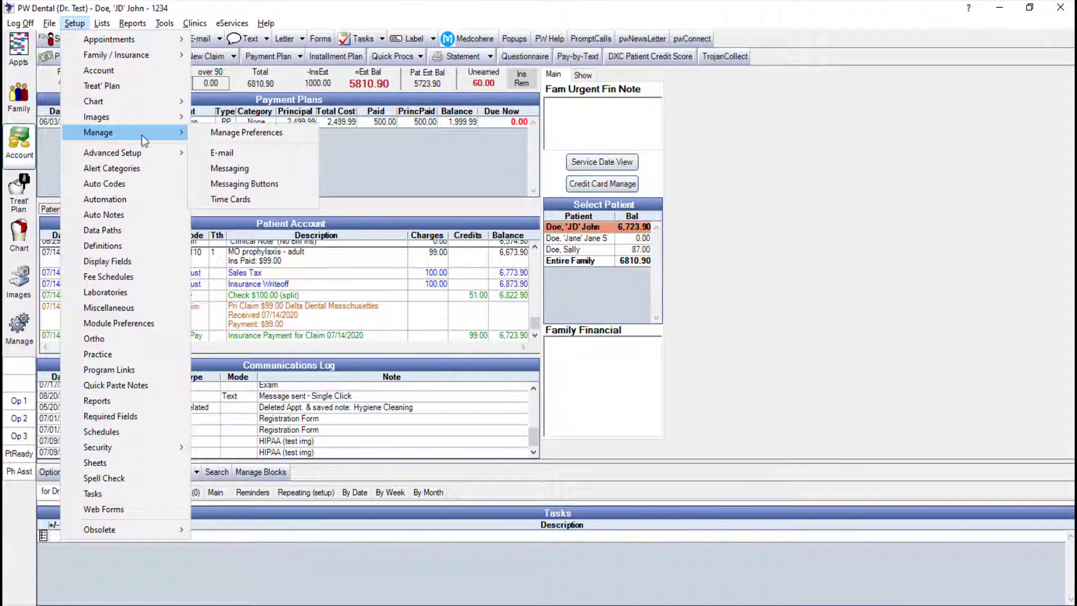
click(245, 137)
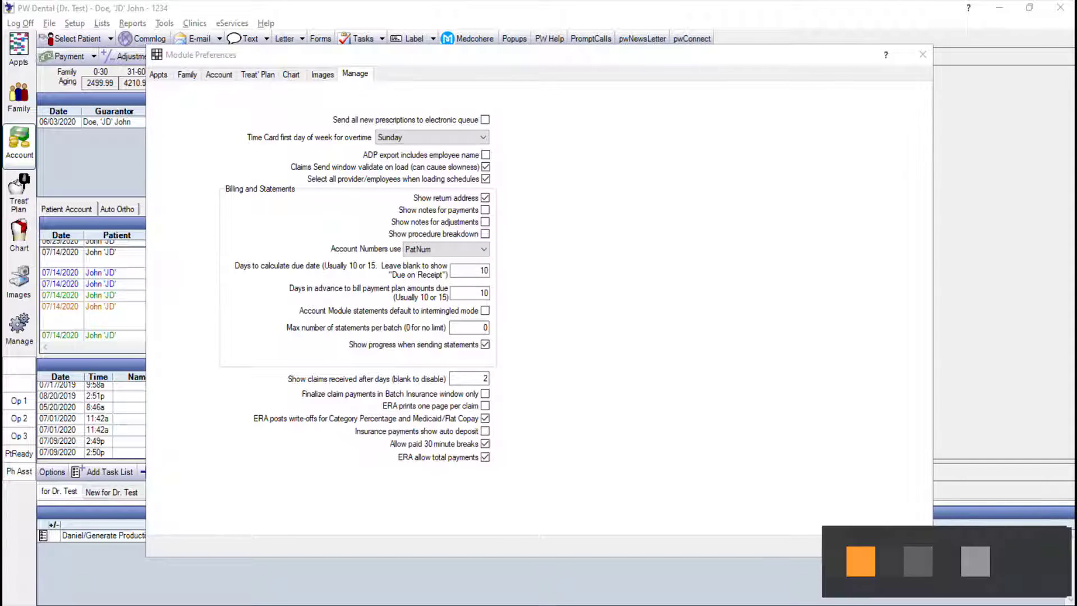
click(477, 298)
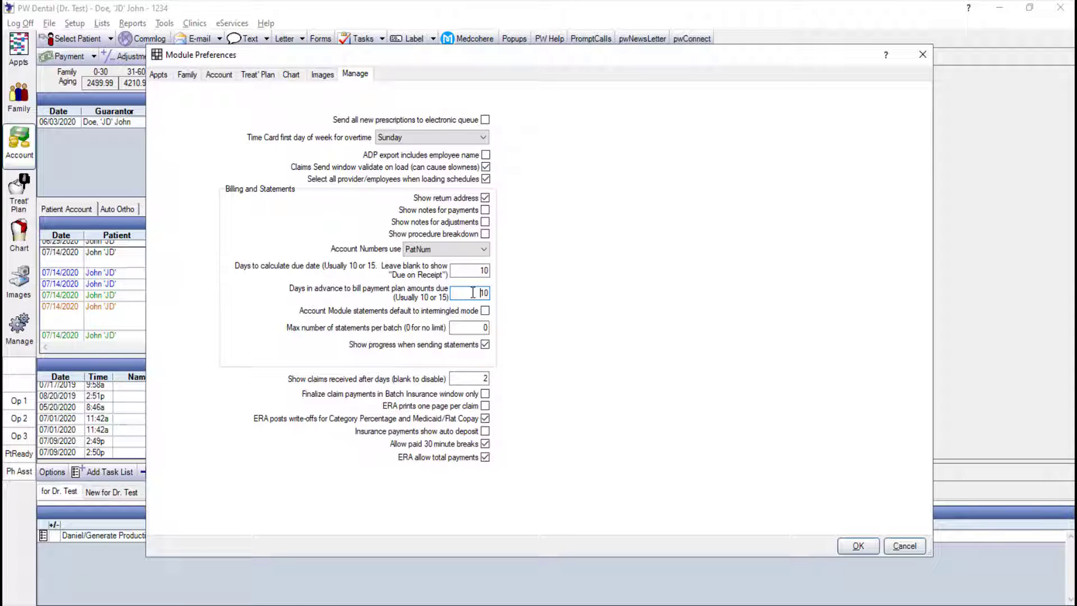
double_click(473, 293)
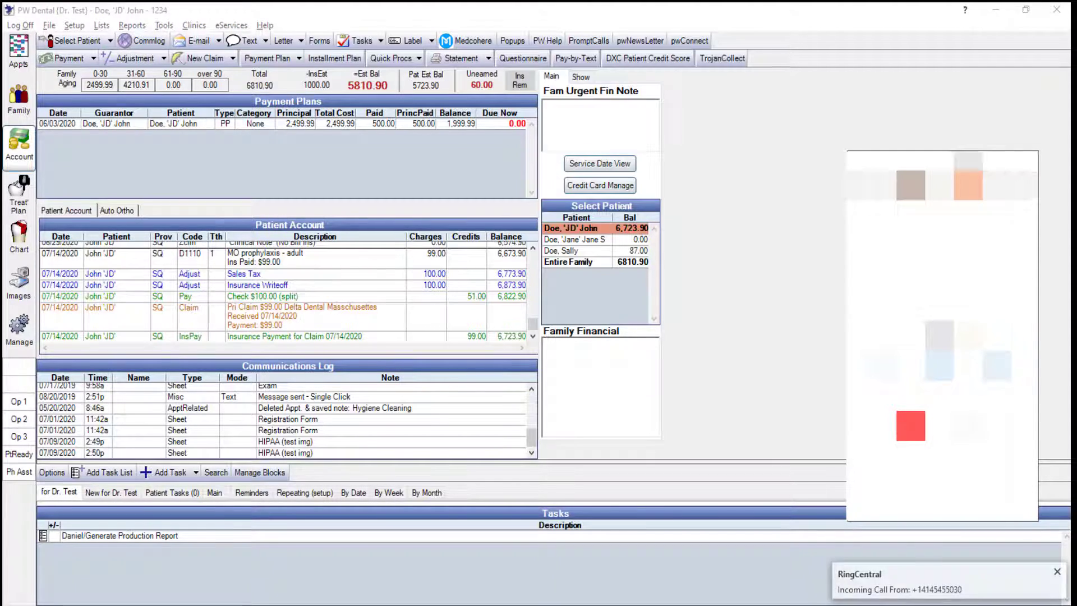
Open the Payment Plans report settings from the Standard reports list.
click(132, 26)
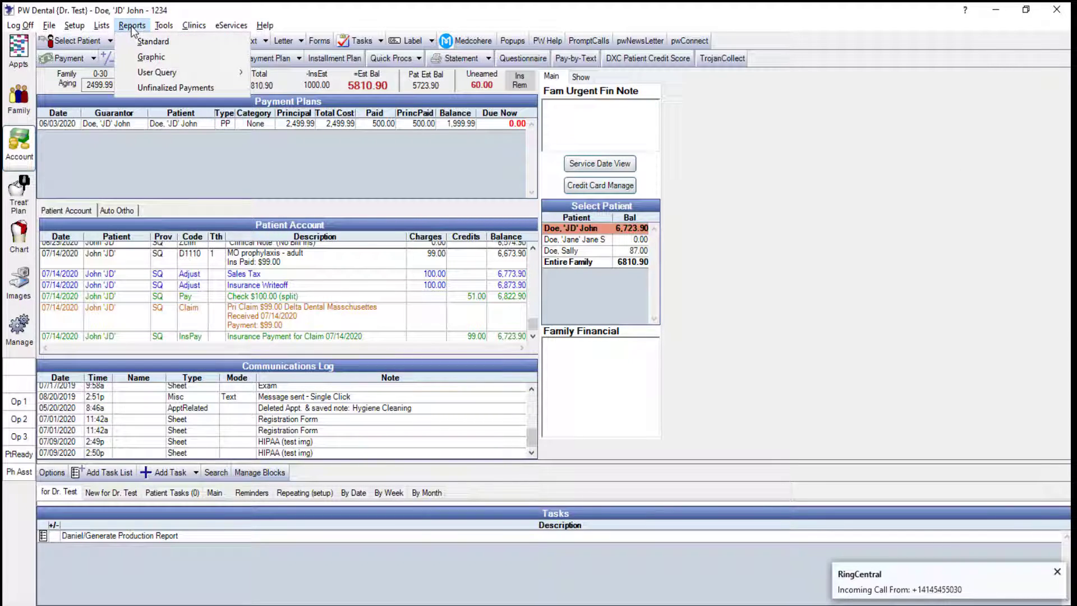
click(142, 42)
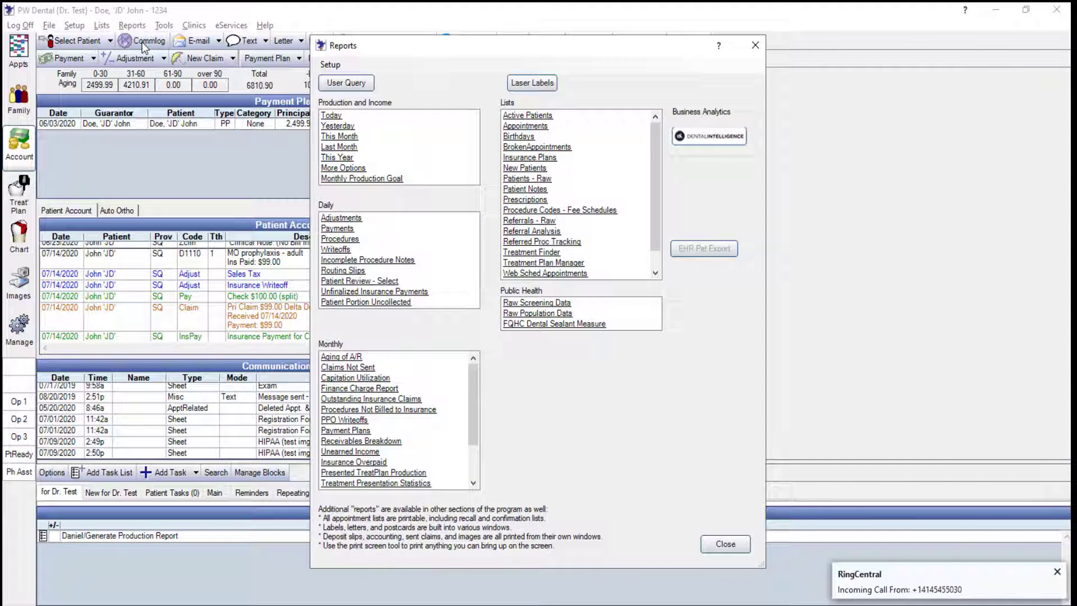
click(347, 434)
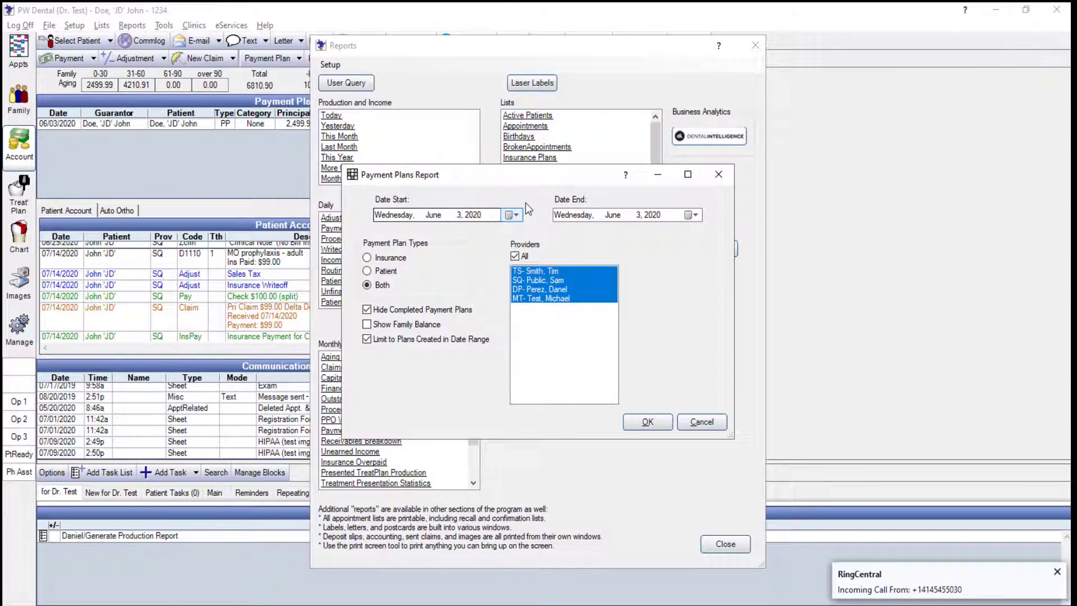
Set Date Start to January 1, 2019 and run the report through 06/03/2020 for all providers.
click(515, 216)
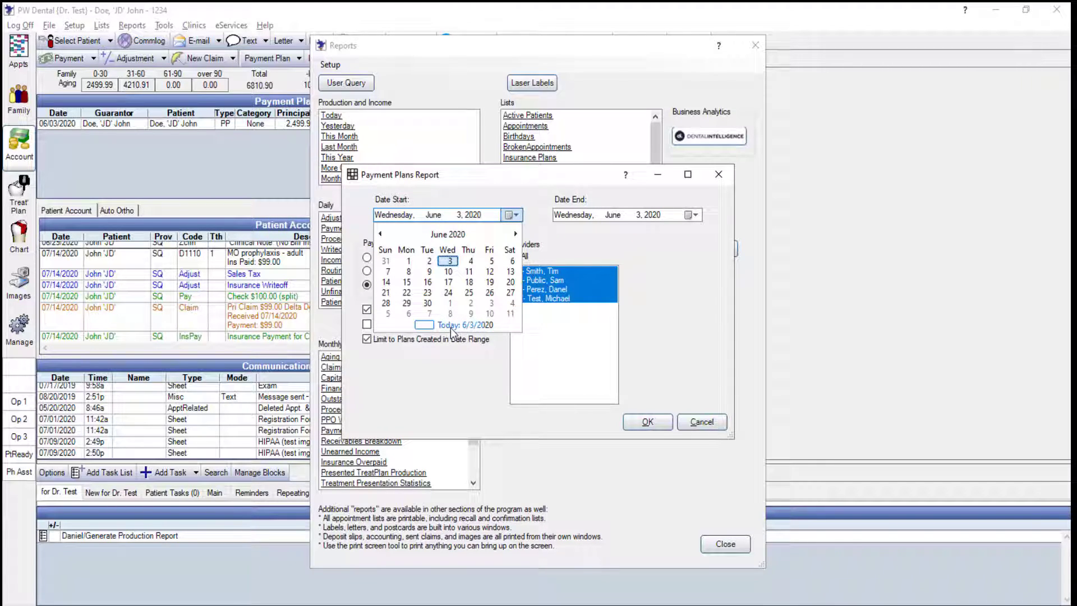
click(537, 190)
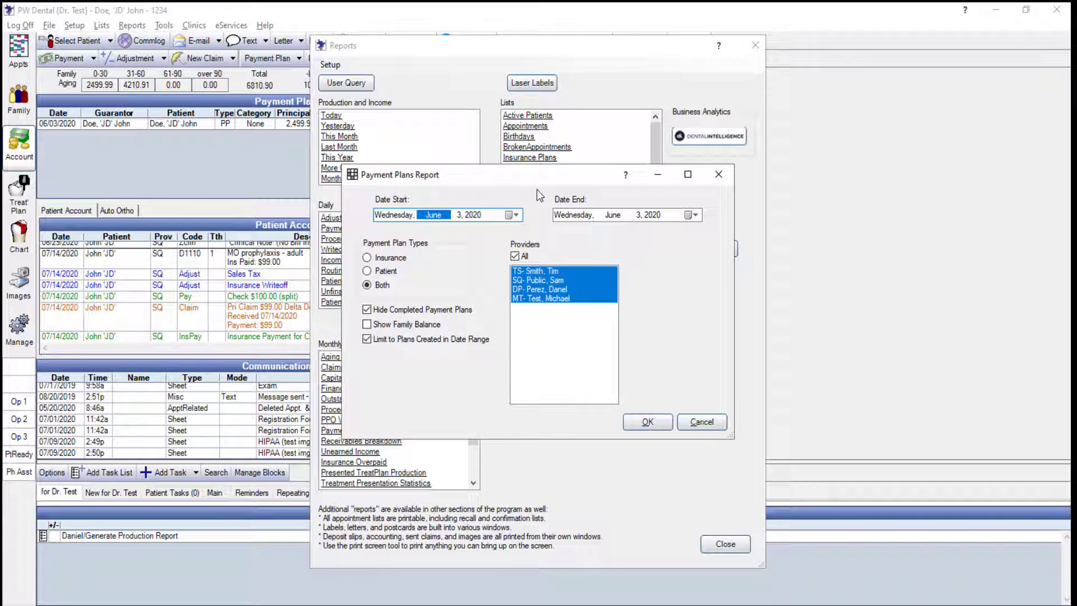
click(513, 215)
click(448, 240)
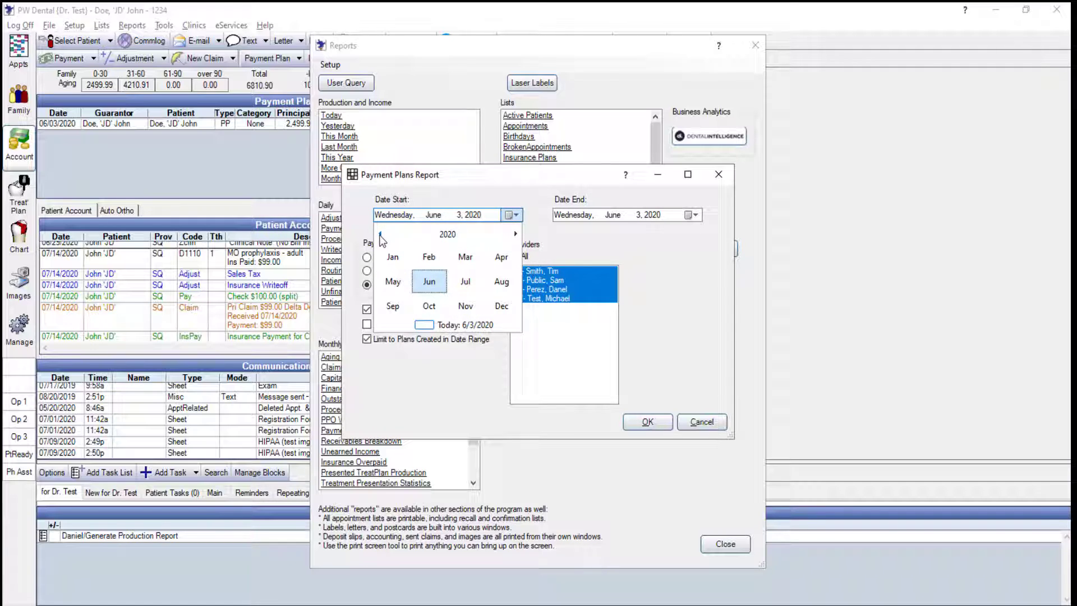
click(393, 256)
click(380, 233)
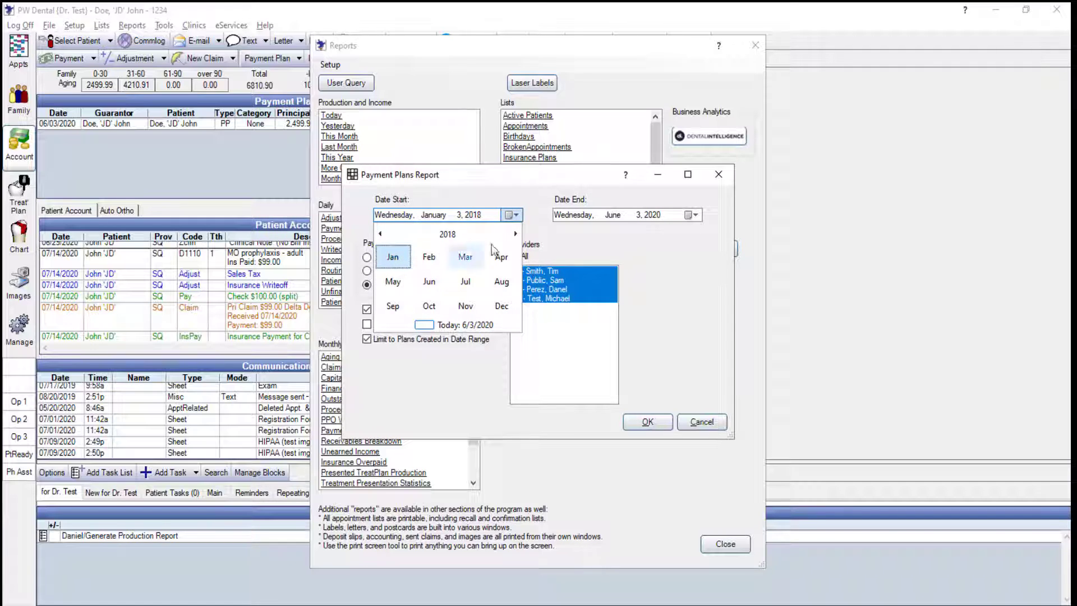
click(392, 258)
click(430, 261)
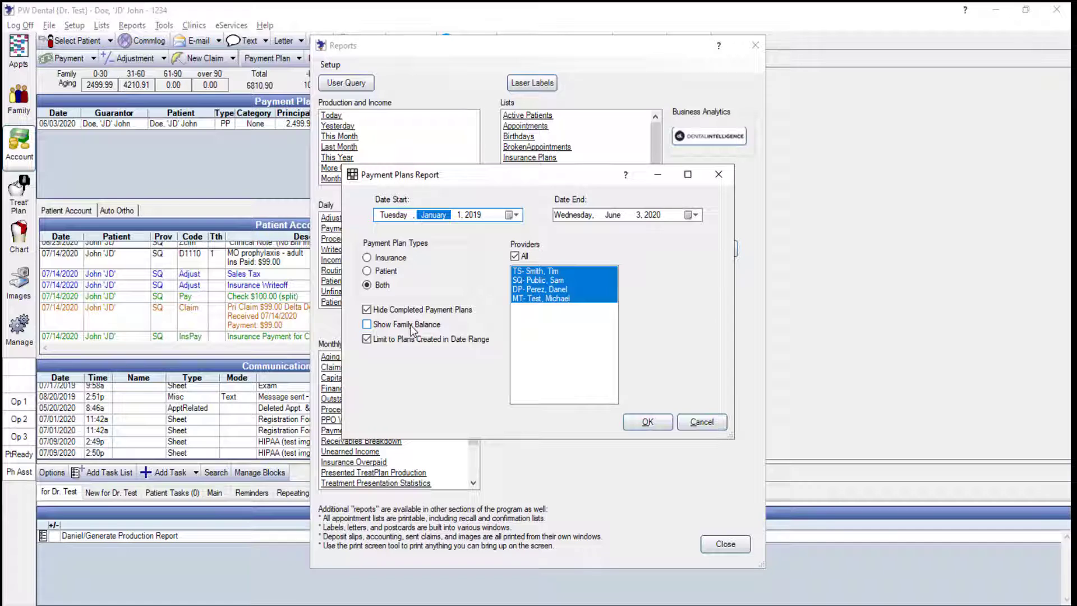
click(646, 422)
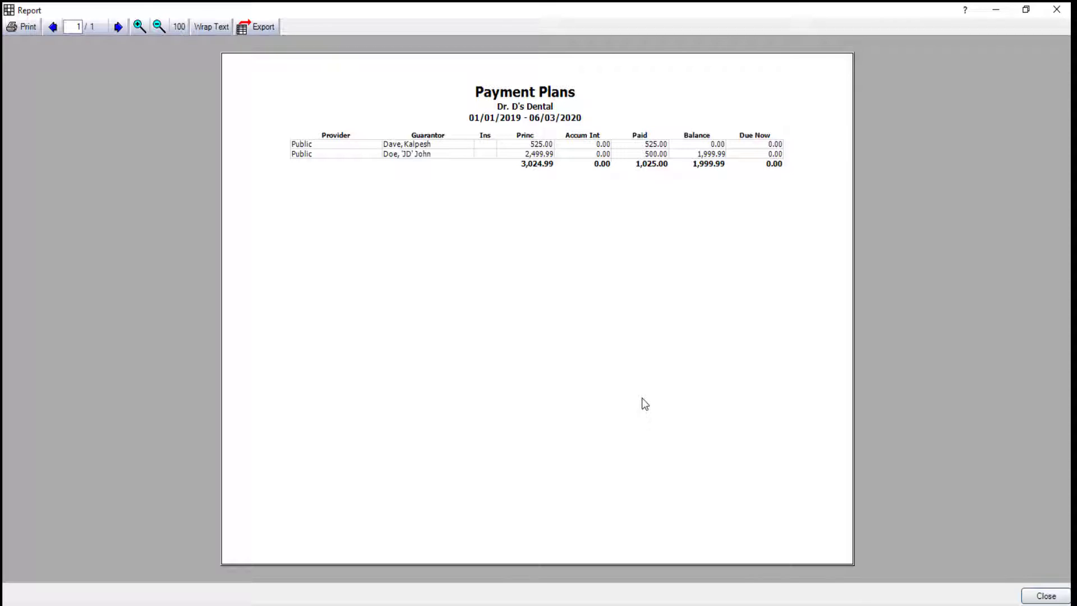
Zoom in on the Payment Plans report figures, zoom back out, then close the report.
click(138, 28)
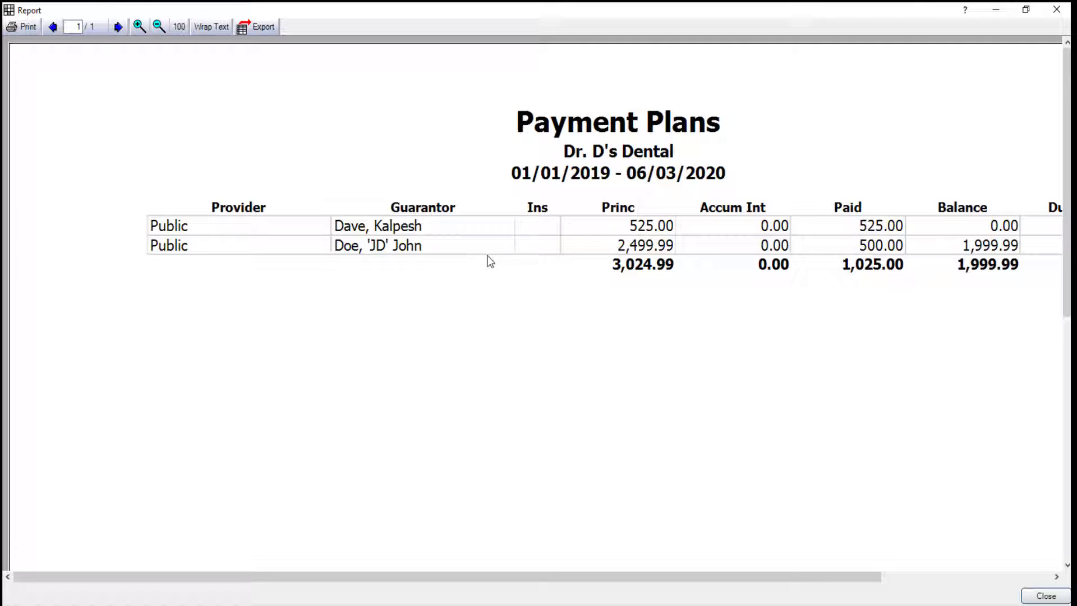
click(159, 27)
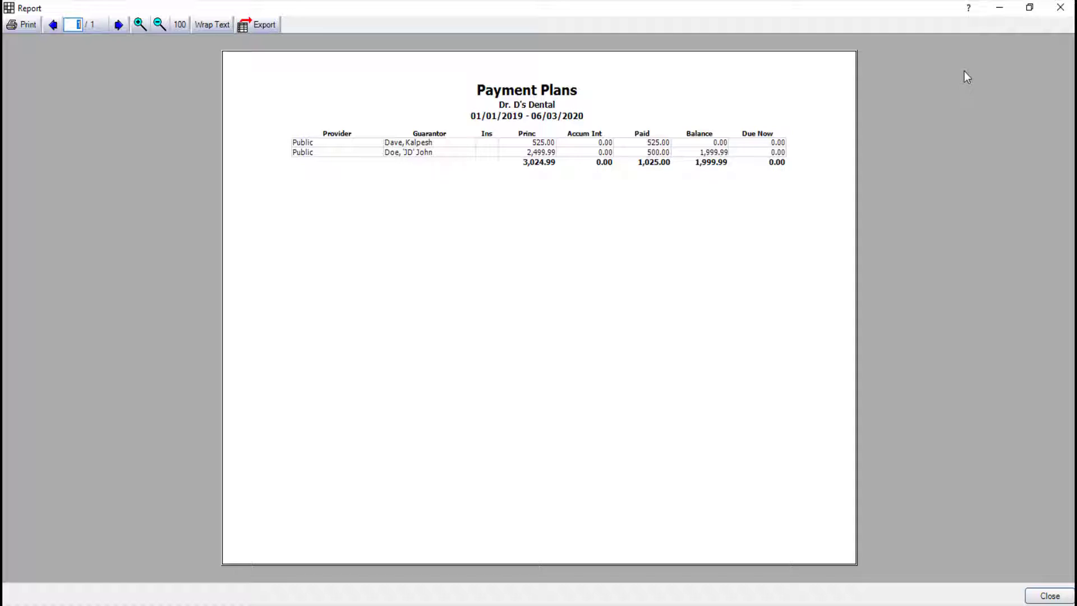
click(1061, 7)
Select the patient with the paid-off plan and open their Account ledger.
click(758, 43)
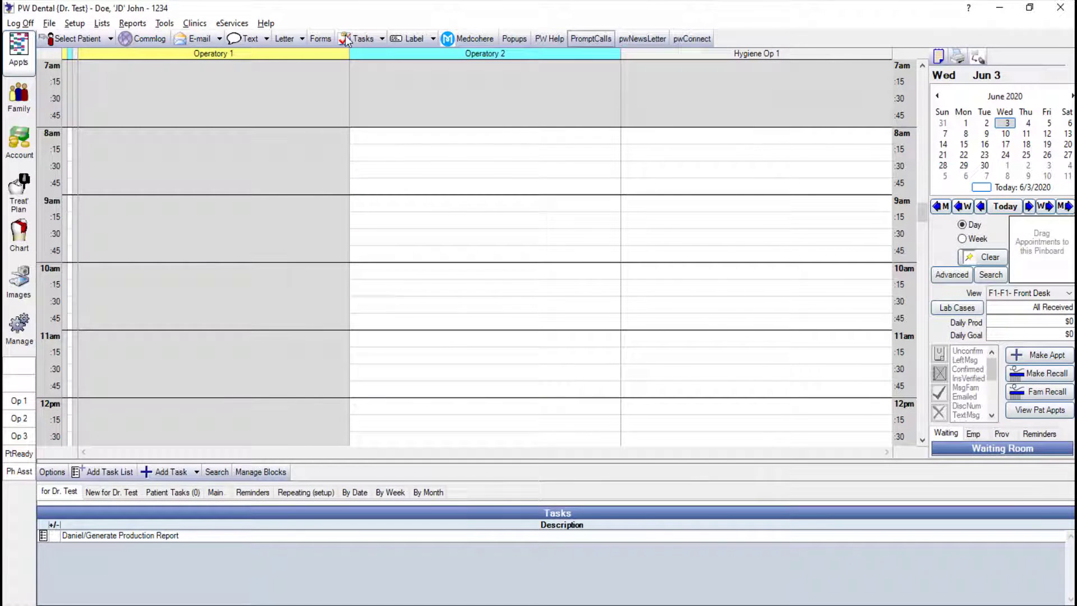
click(73, 38)
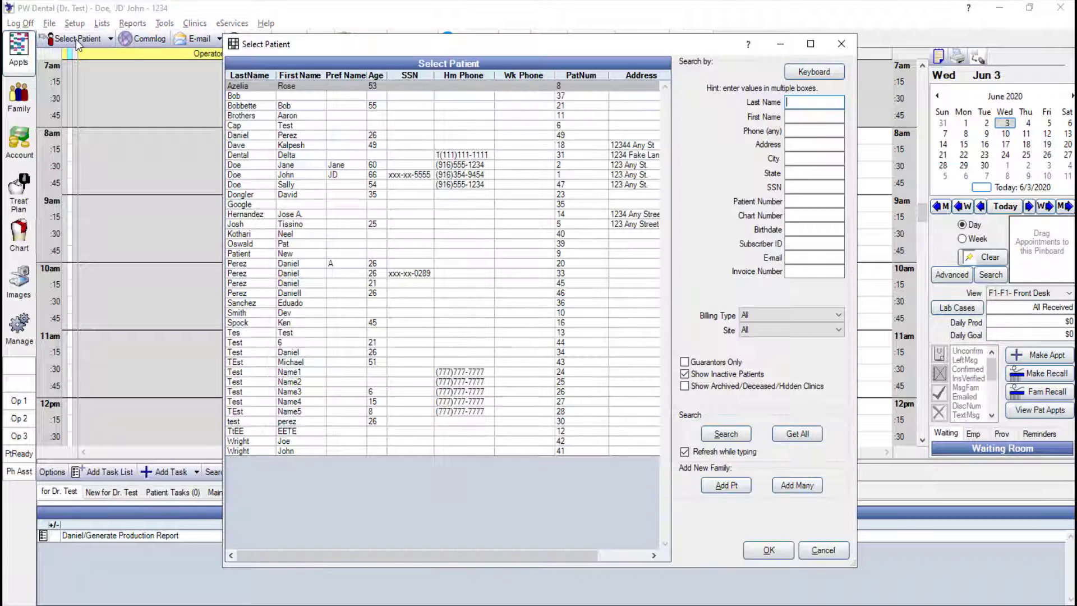
double_click(244, 145)
click(18, 143)
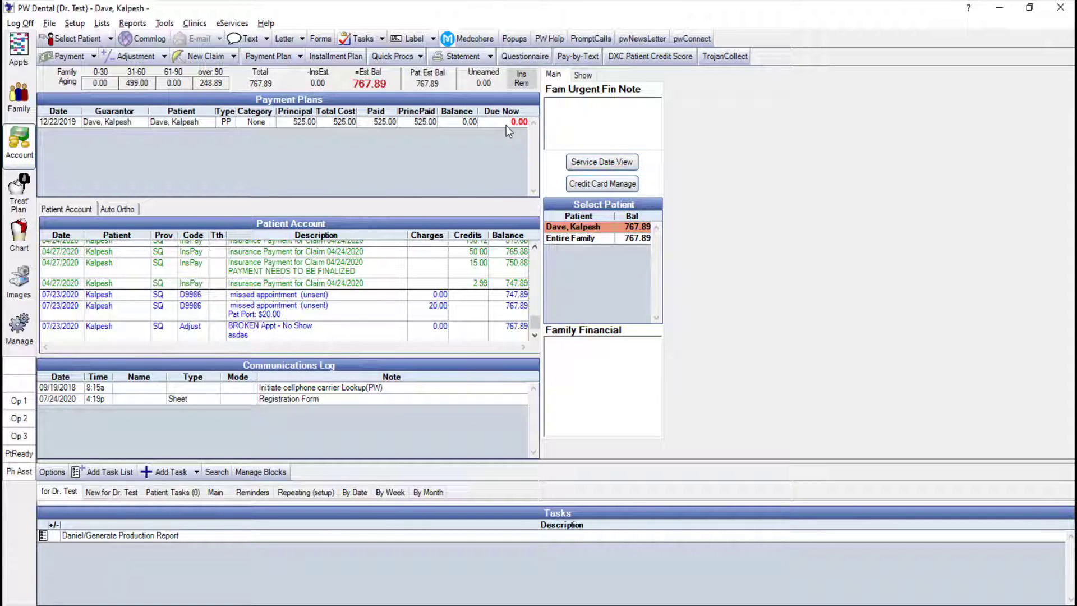
Inspect the 12/22/2019 525.00 payment plan's details, then select its row.
double_click(457, 124)
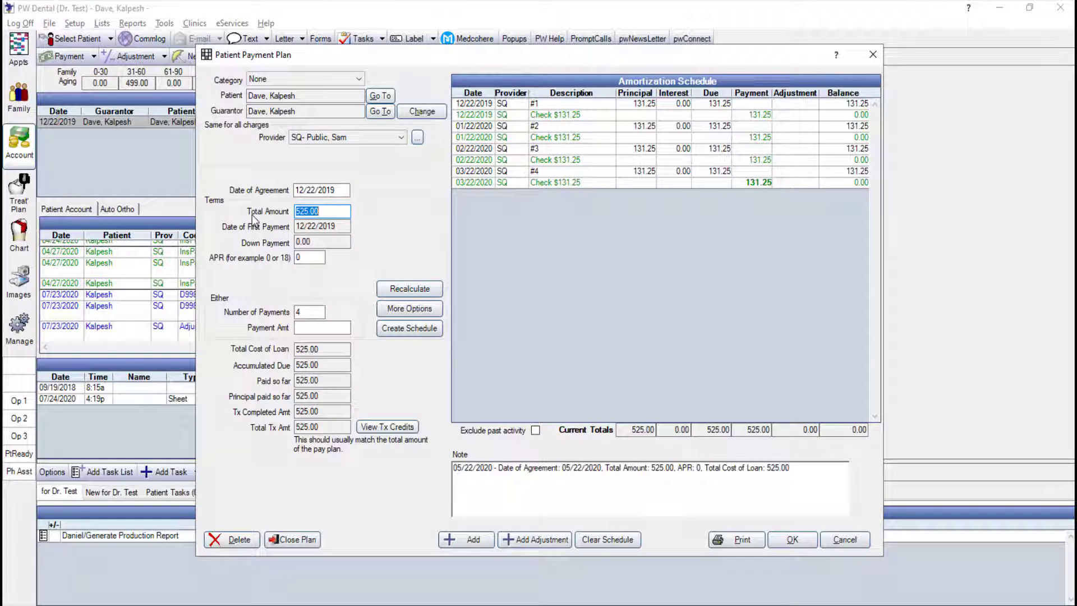
click(847, 546)
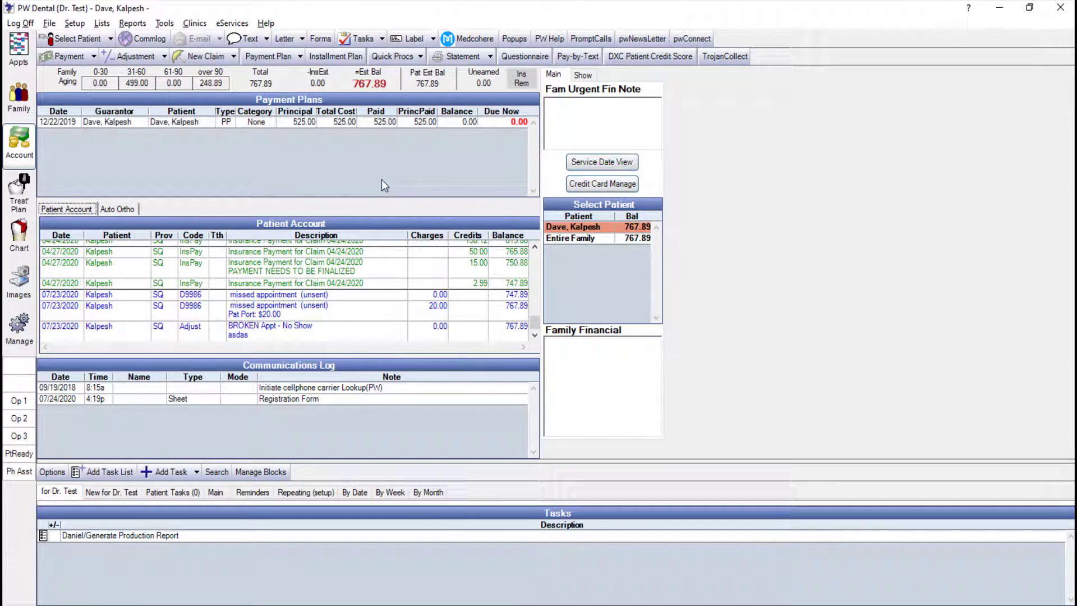
click(358, 126)
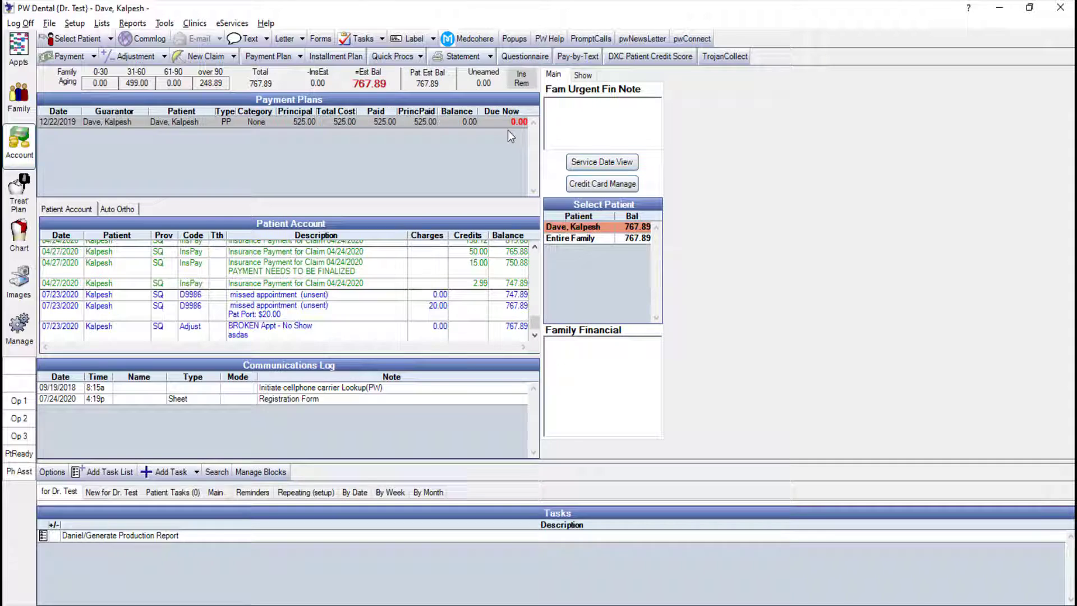
Preview the Payment Plan Terms printout for the 12/22/2019 plan, then close the preview.
double_click(409, 122)
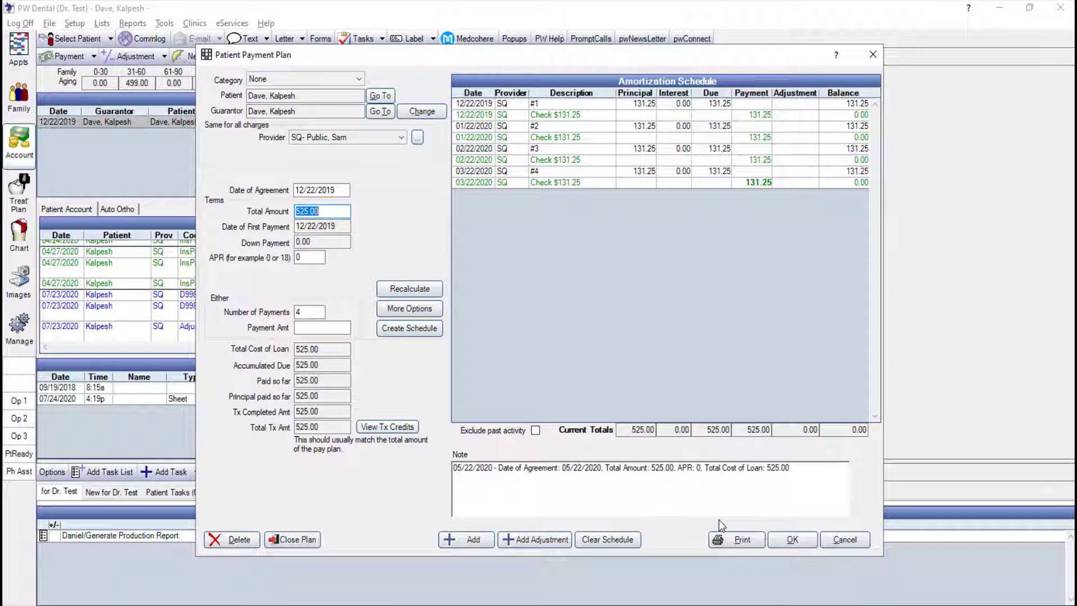
click(731, 538)
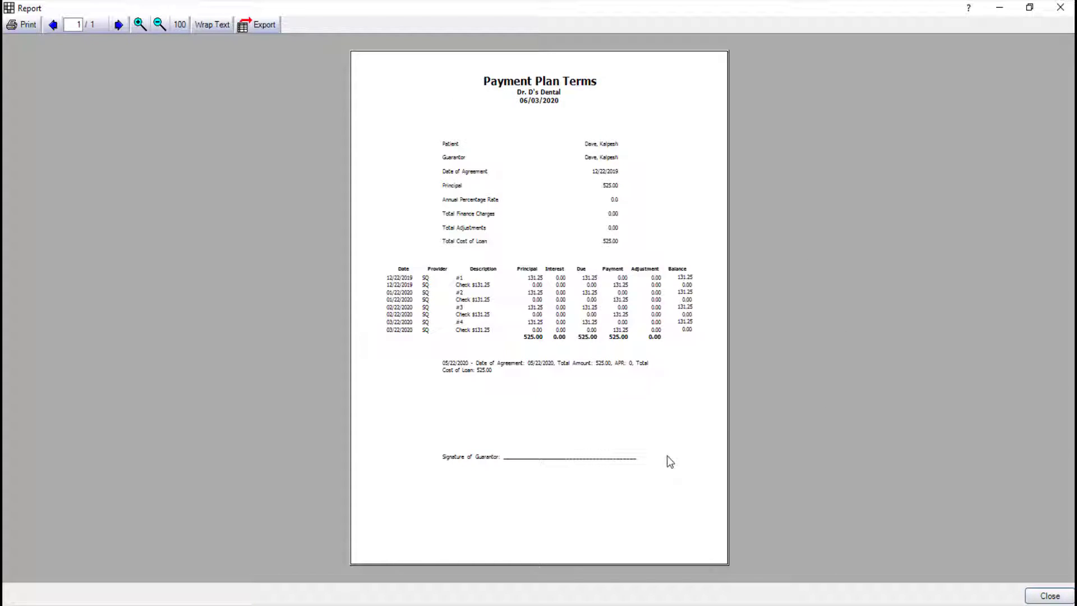
click(1060, 8)
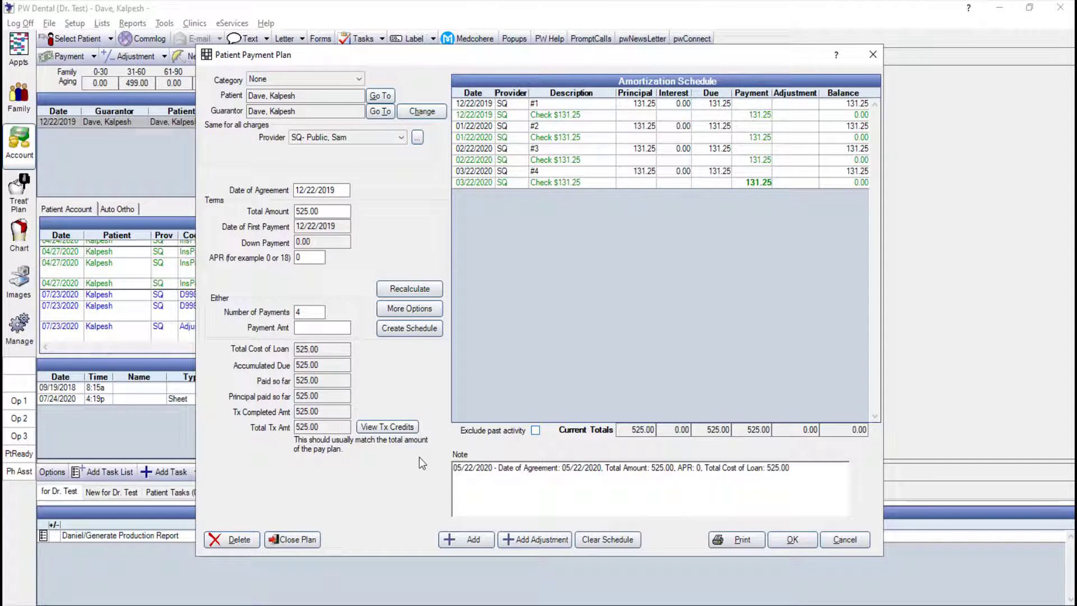
click(232, 540)
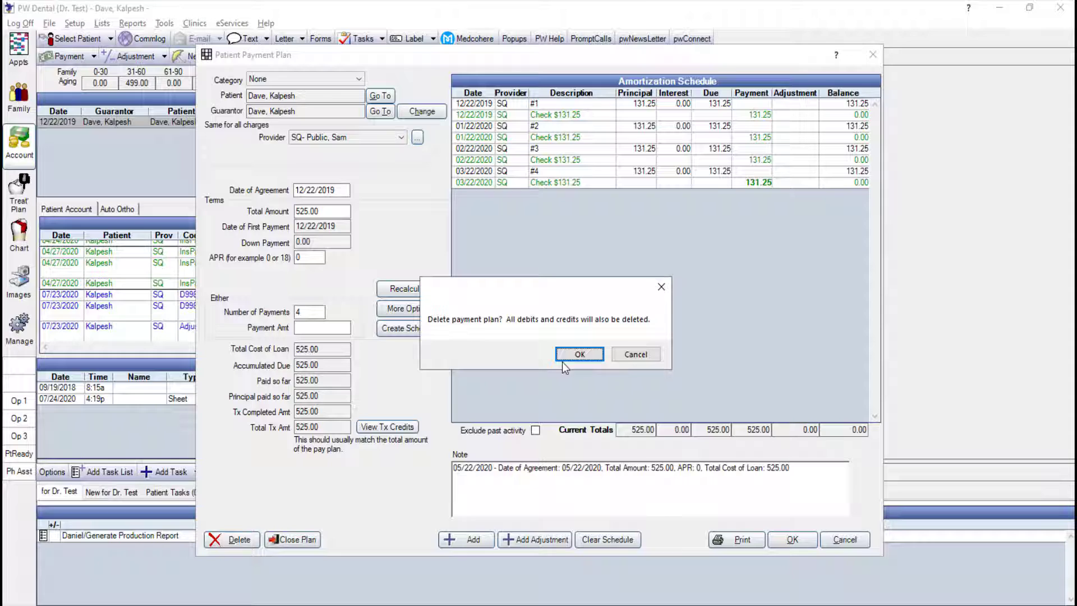
click(580, 355)
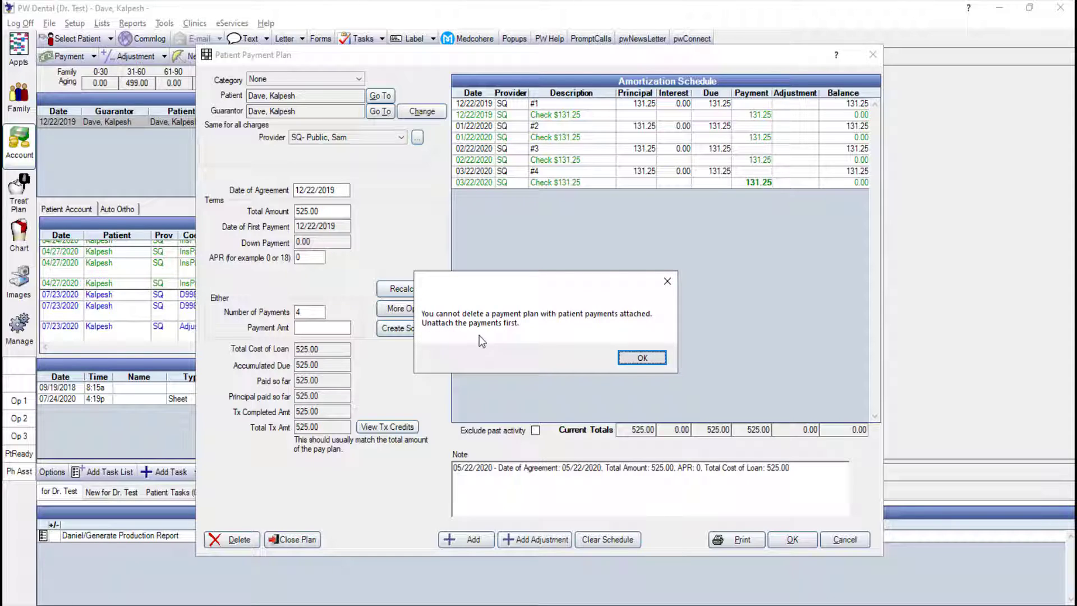
click(642, 359)
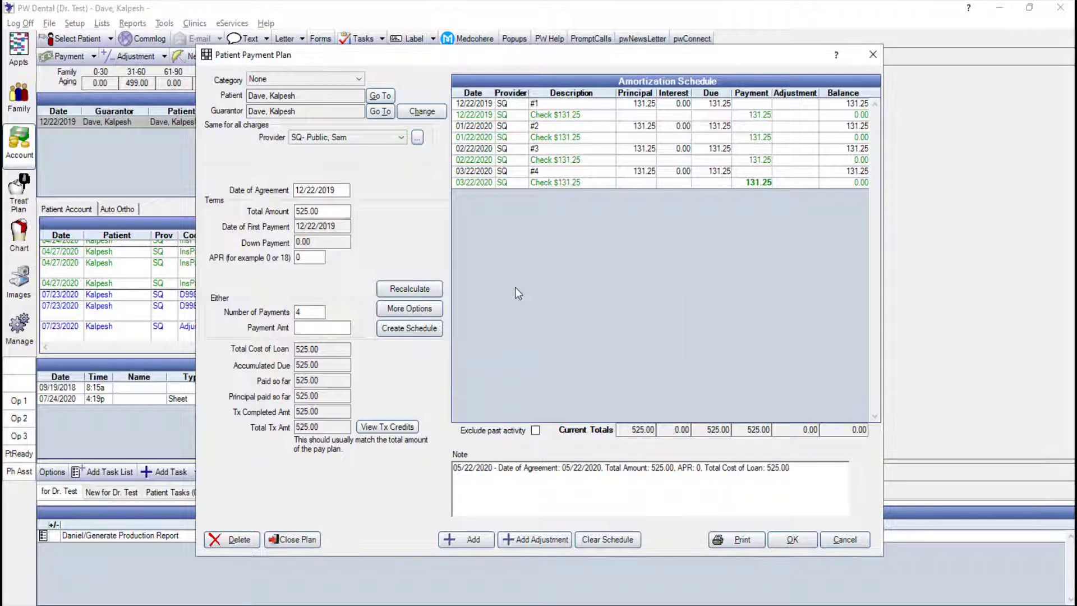
click(557, 116)
double_click(558, 116)
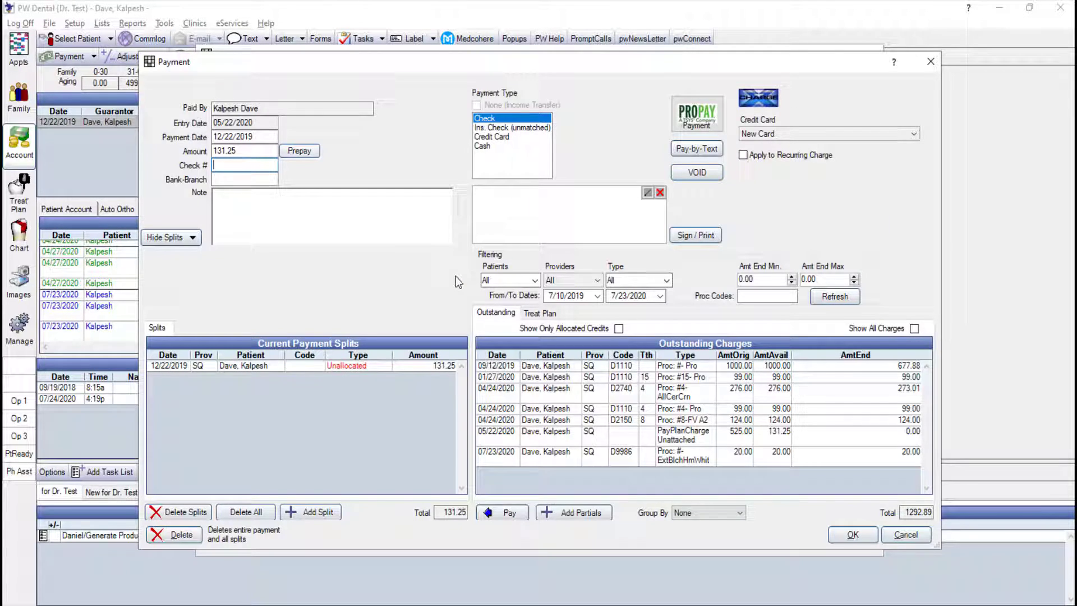
double_click(341, 365)
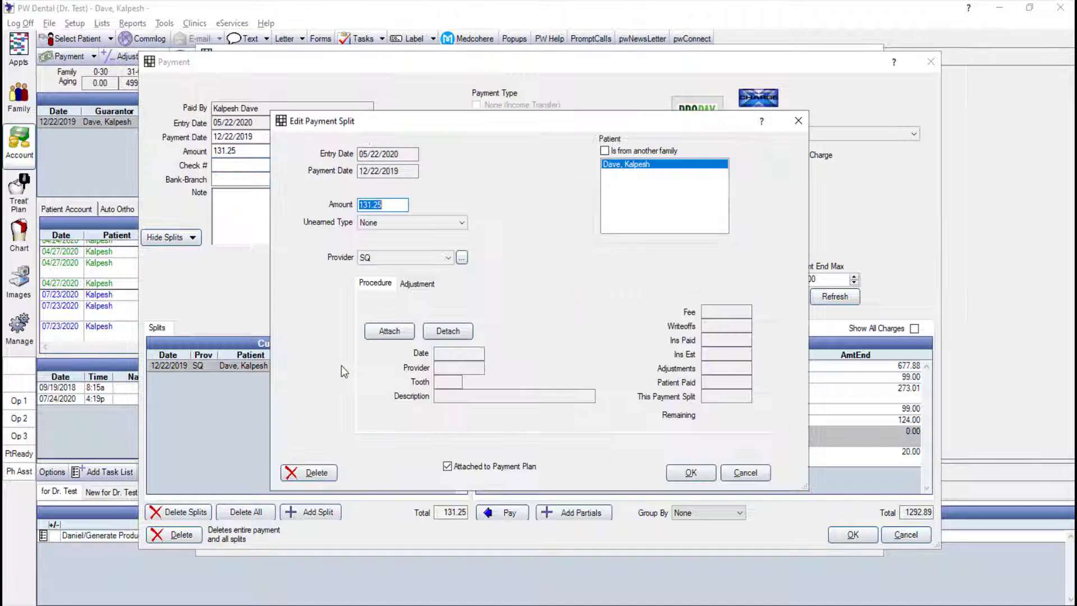
click(469, 467)
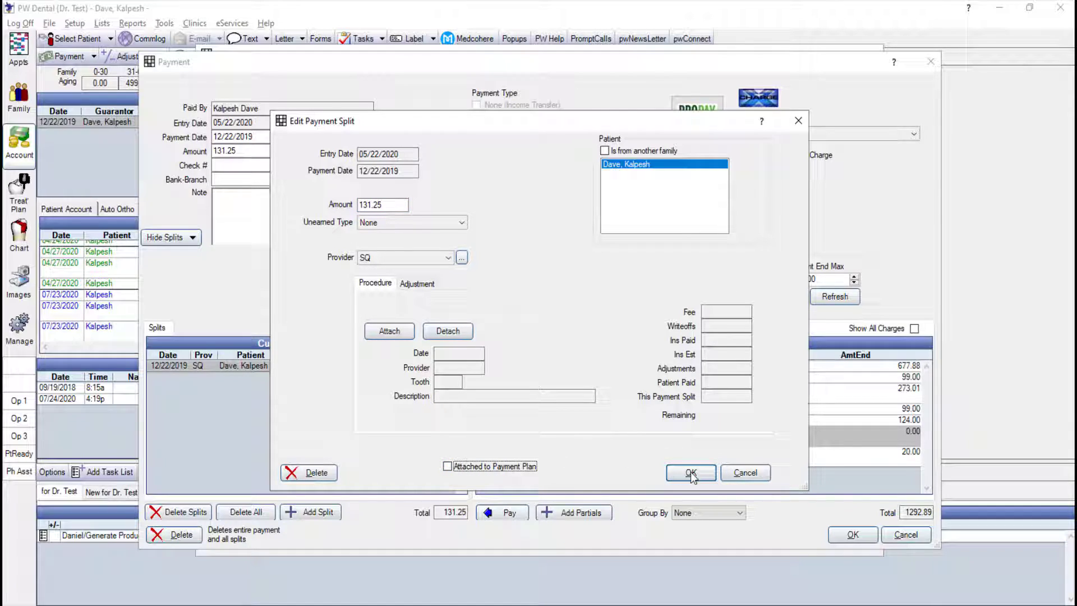
click(744, 474)
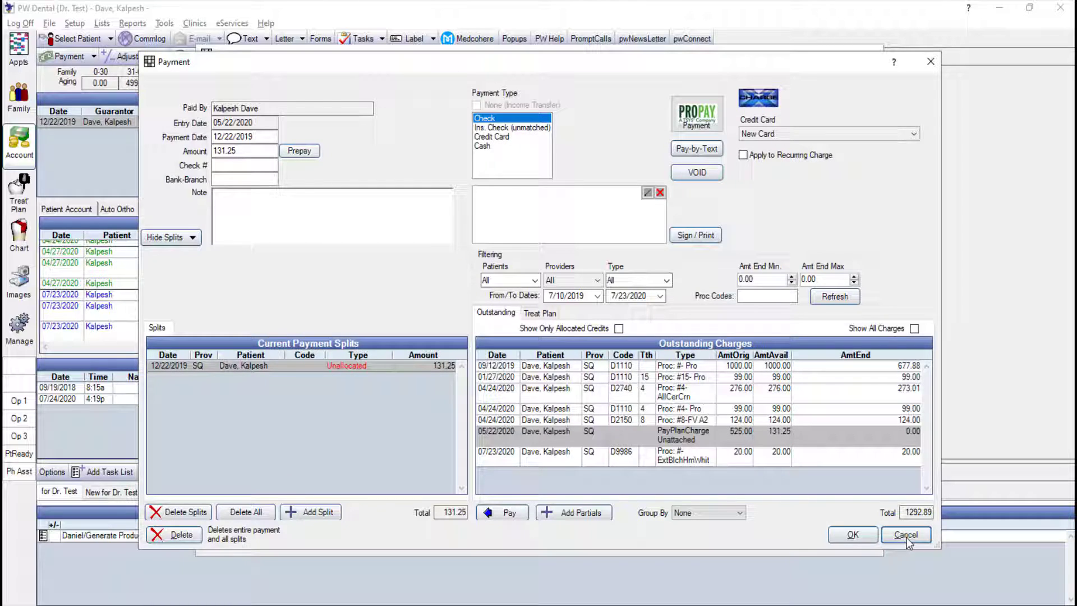
click(906, 534)
click(561, 140)
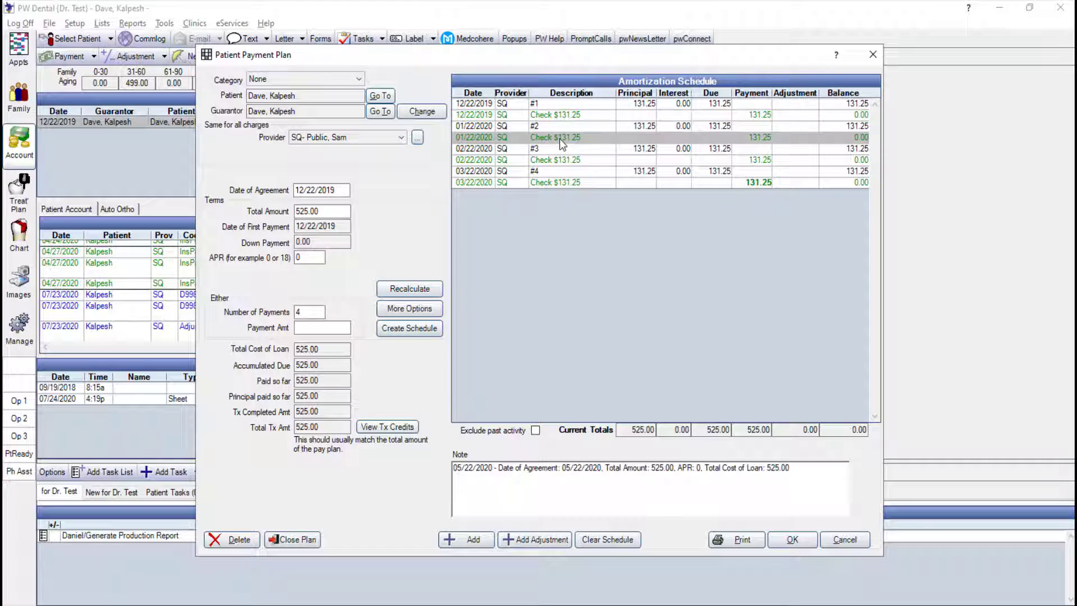
Review the plan's check payment rows, then close the paid-off 12/22/2019 plan, confirming Yes.
click(551, 162)
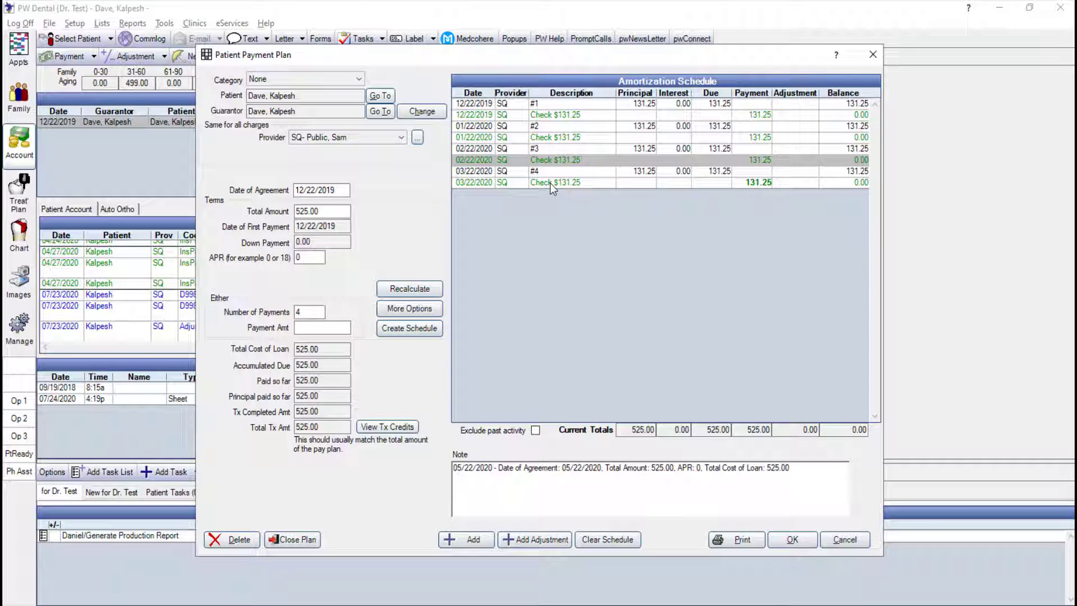
click(551, 183)
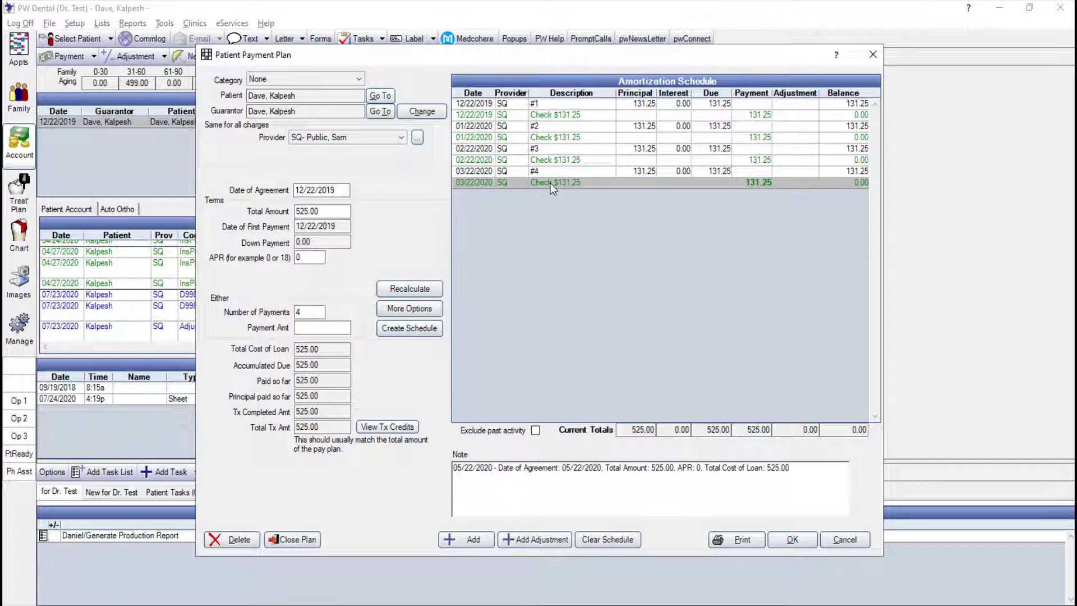
click(559, 105)
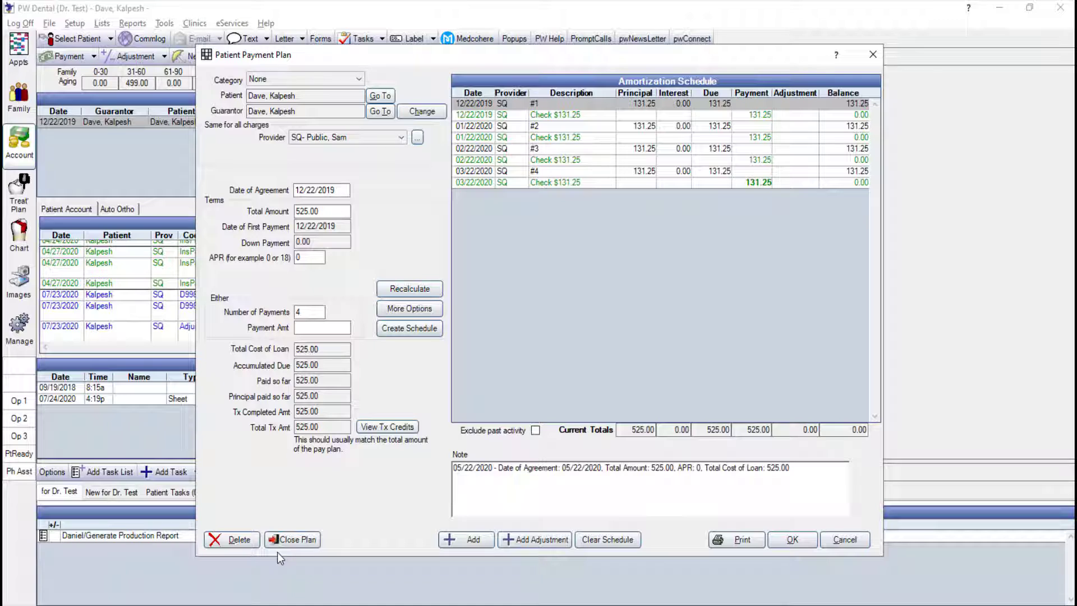
click(304, 540)
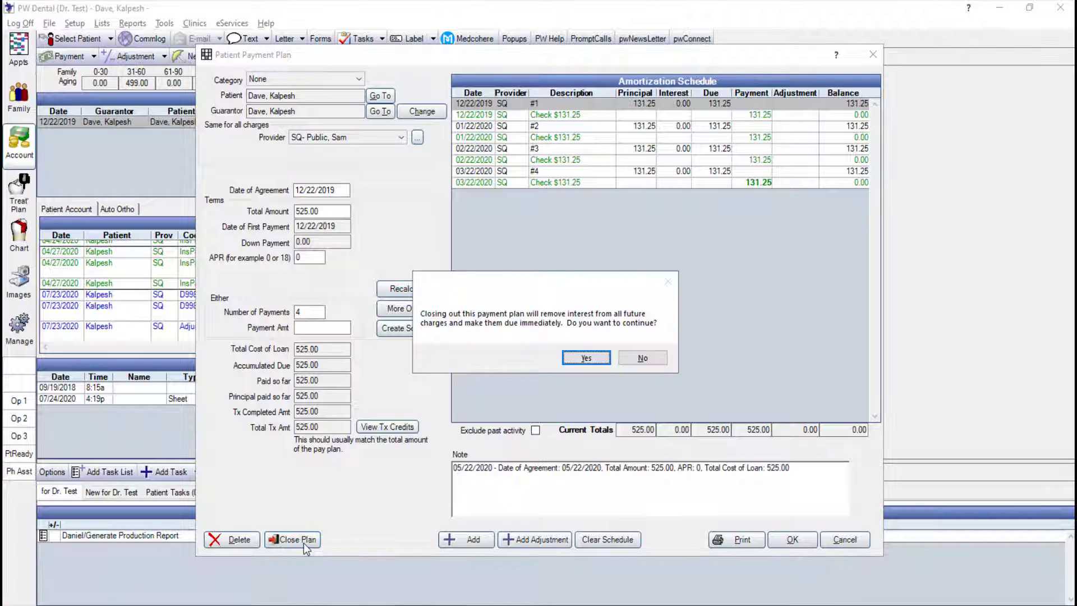
click(586, 358)
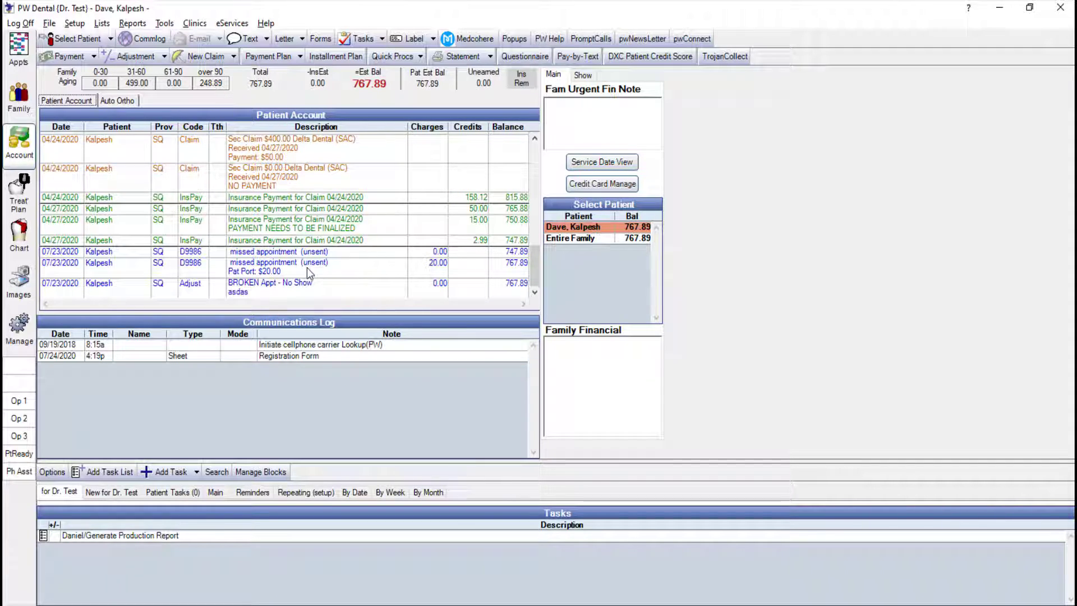
Turn on Show Completed Pay Plans so the closed 12/22/2019 plan is listed again.
click(584, 75)
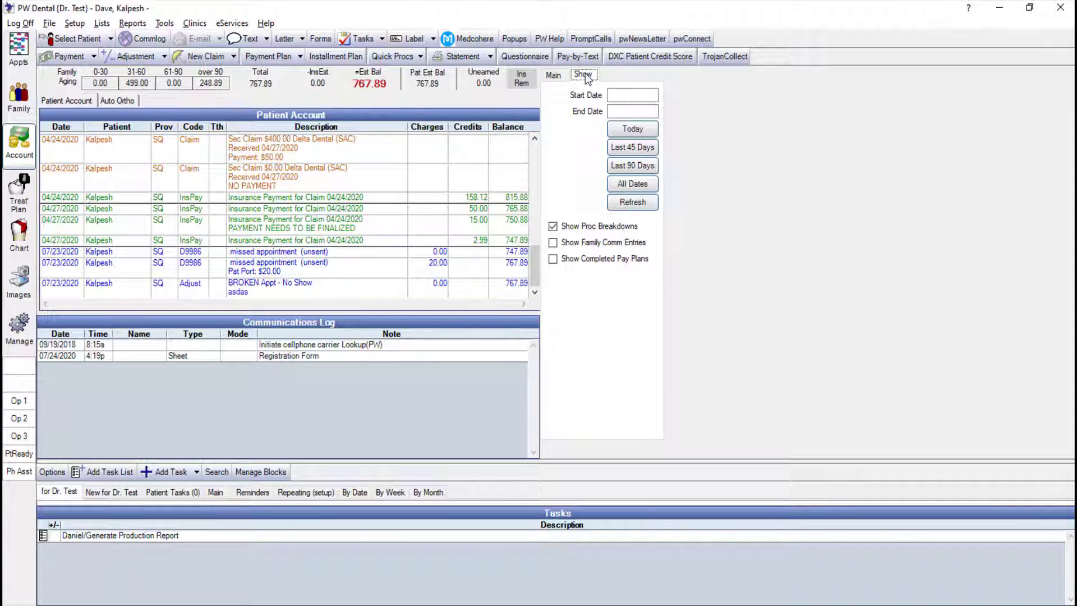
click(554, 259)
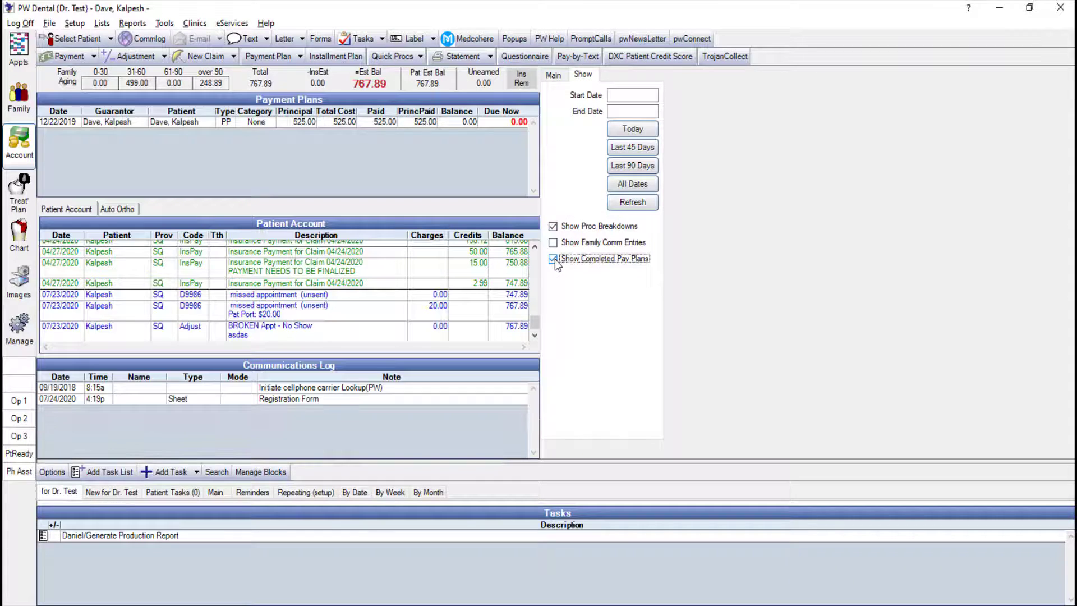
click(553, 260)
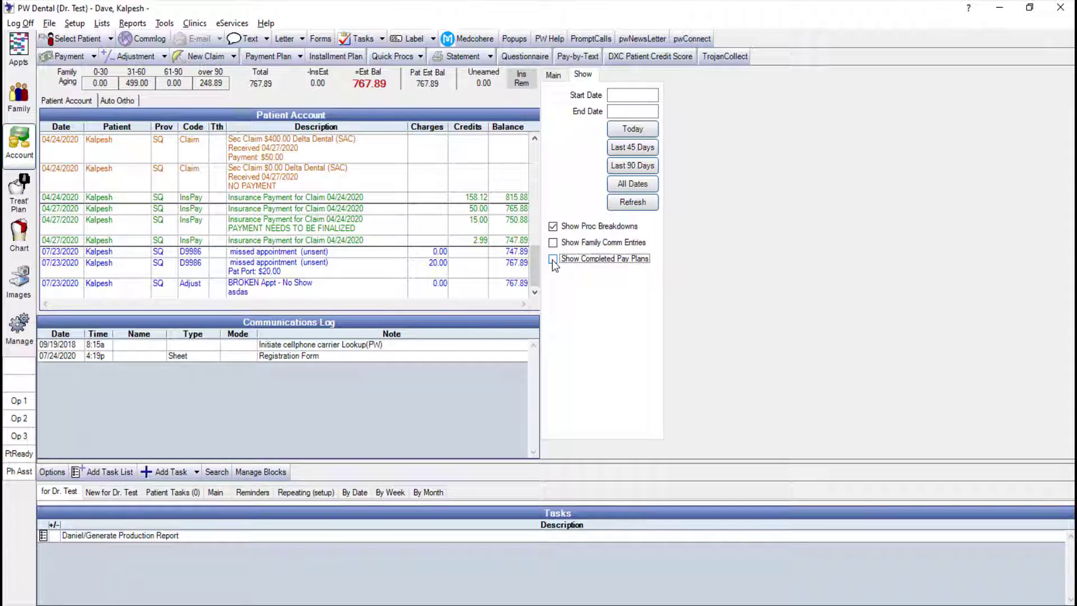
click(552, 260)
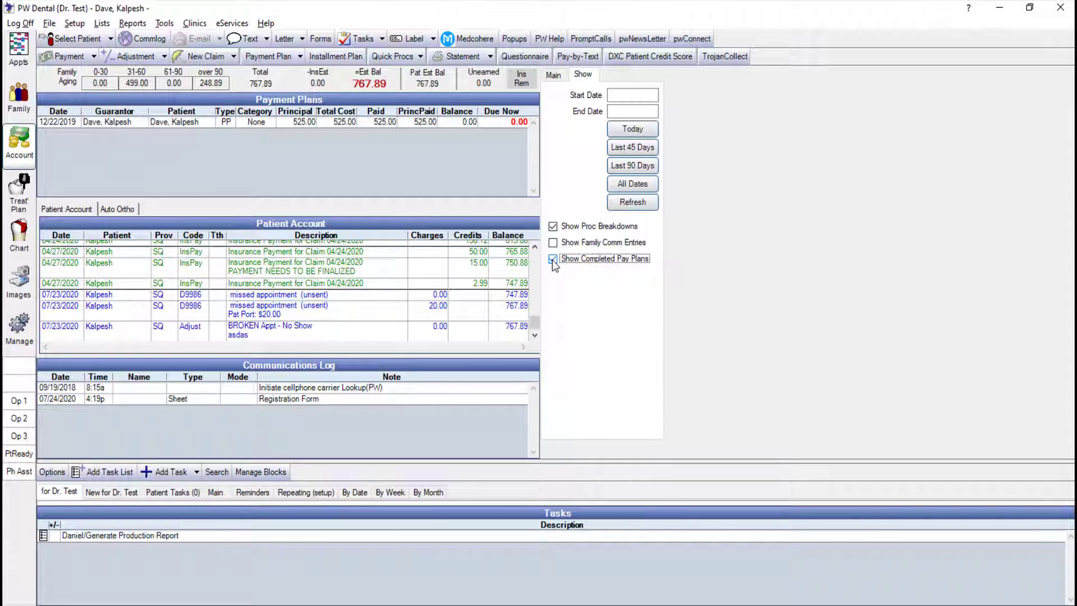